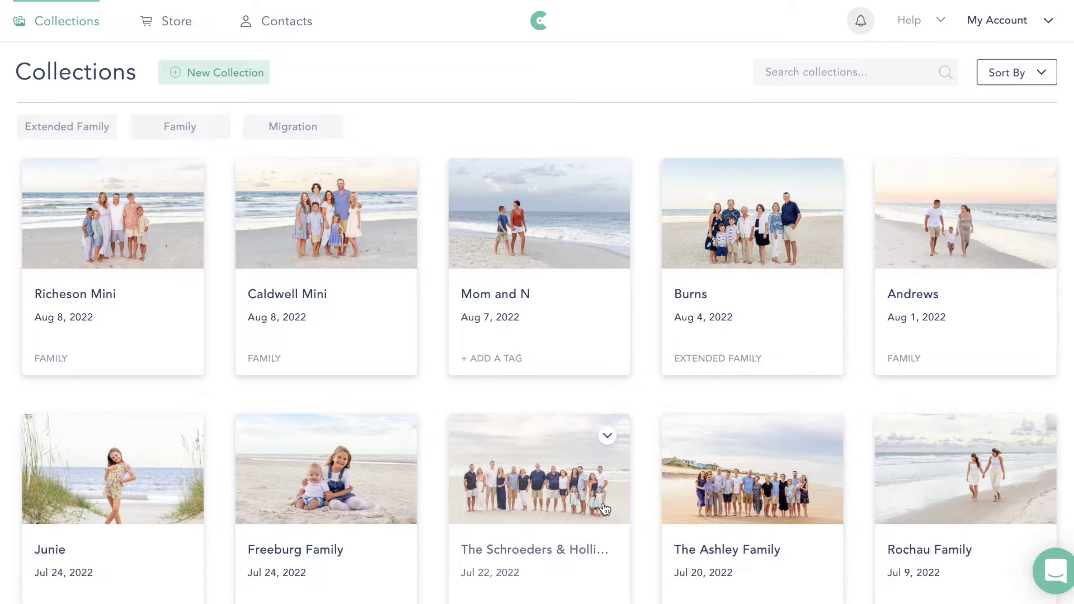
# Open the store's catalogs and delete the Mini Example (25) catalog.
pyautogui.click(192, 21)
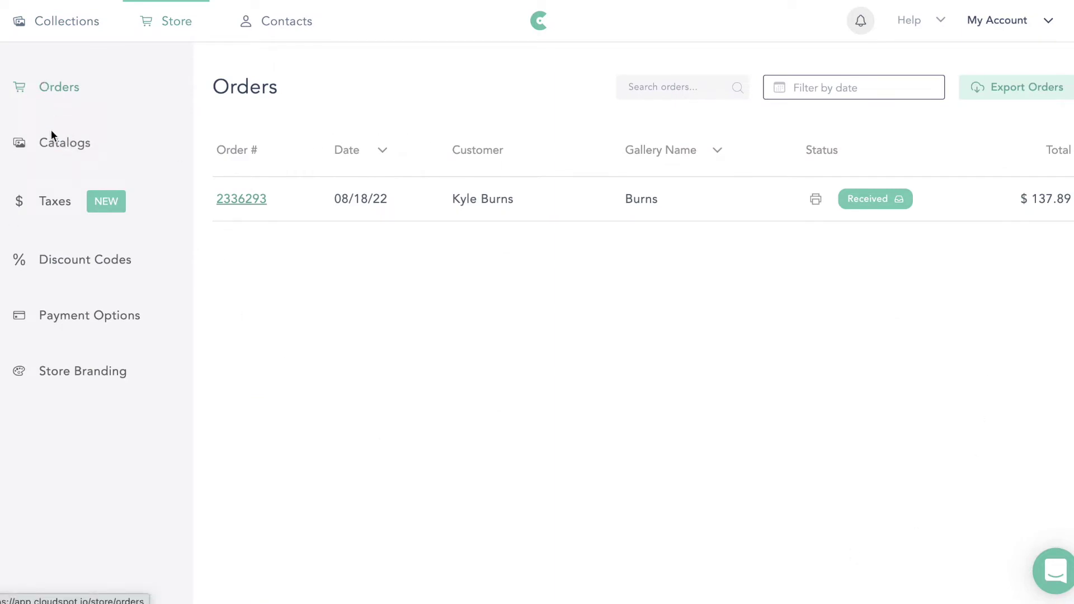
pyautogui.click(53, 151)
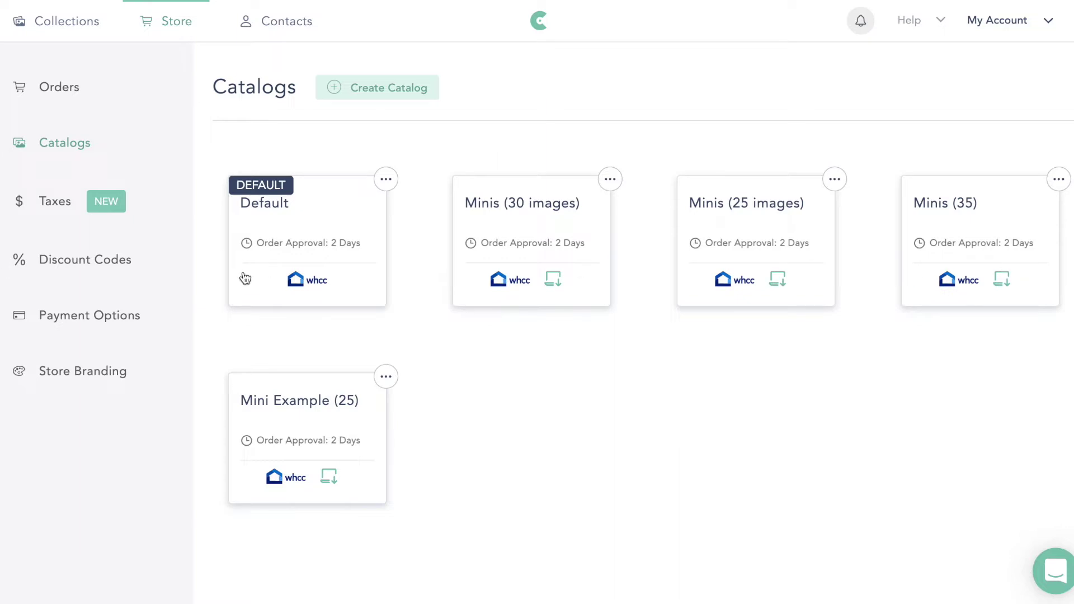
pyautogui.click(389, 381)
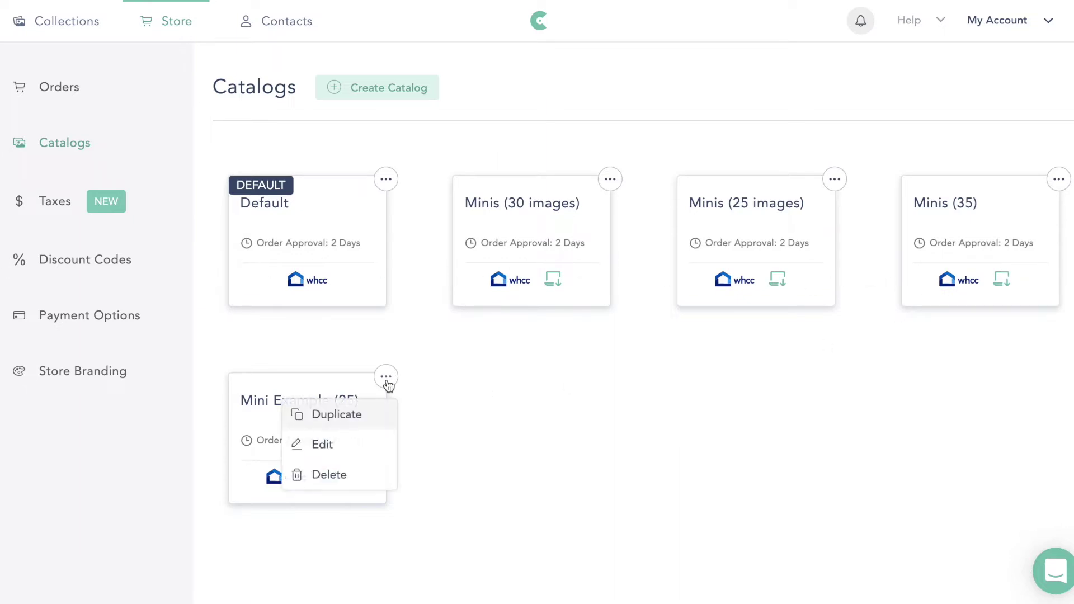
pyautogui.click(347, 473)
pyautogui.click(542, 374)
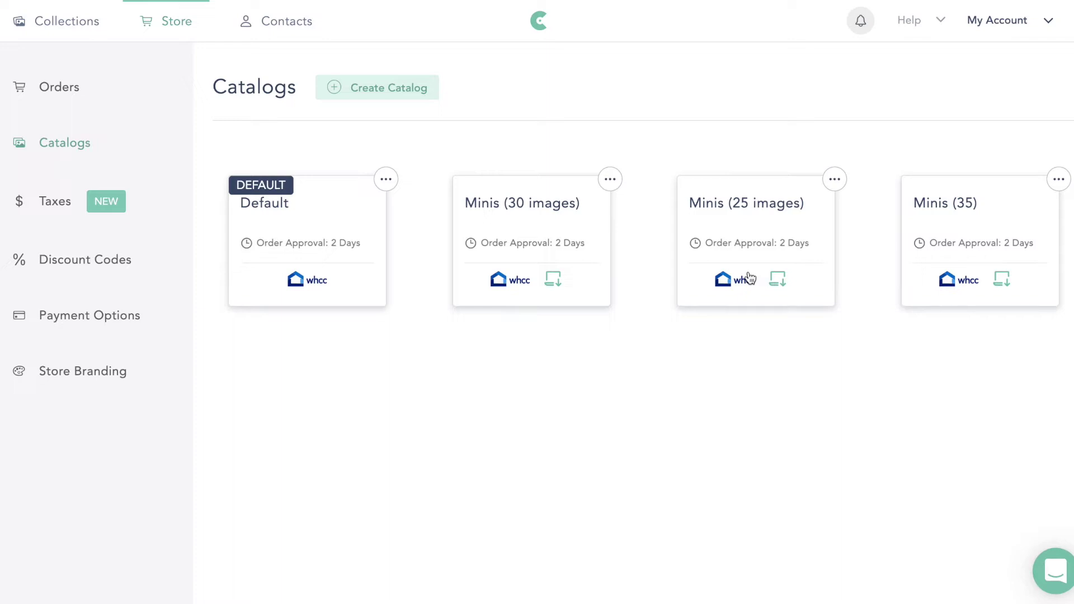
# Start a new catalog named Full Session, keeping the Auto fulfillment type.
pyautogui.click(409, 95)
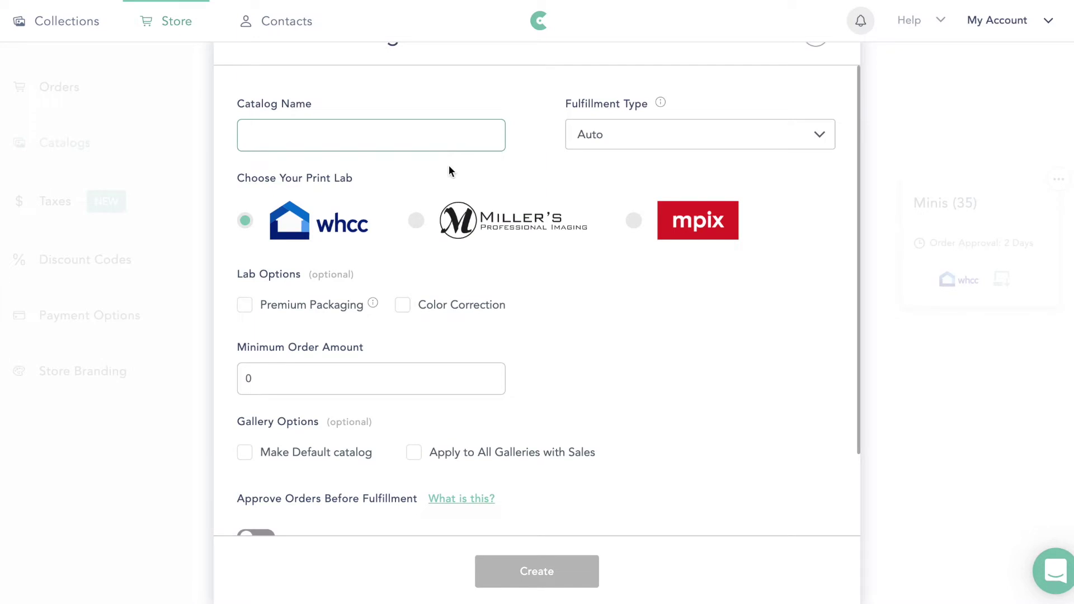
pyautogui.scroll(-1, 451, 144)
pyautogui.scroll(1, 451, 144)
pyautogui.write('Full Session')
pyautogui.click(609, 139)
pyautogui.click(607, 139)
# Compare the Miller's and WHCC lab options, go back to WHCC as print lab, and read the Premium Packaging explanation.
pyautogui.click(430, 219)
pyautogui.click(245, 221)
pyautogui.click(416, 222)
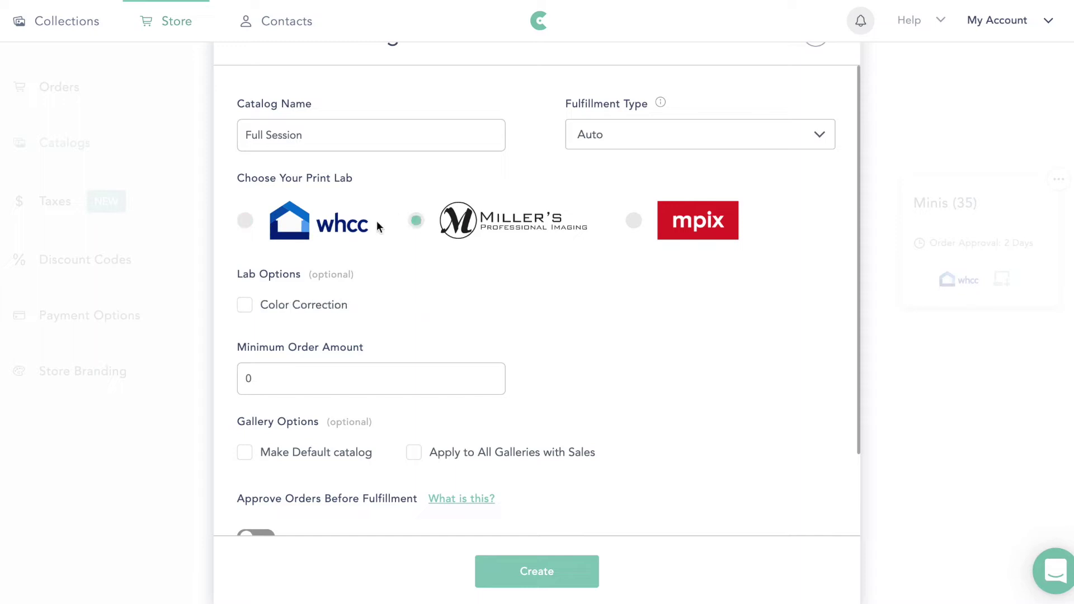
pyautogui.click(245, 221)
pyautogui.scroll(-1, 397, 287)
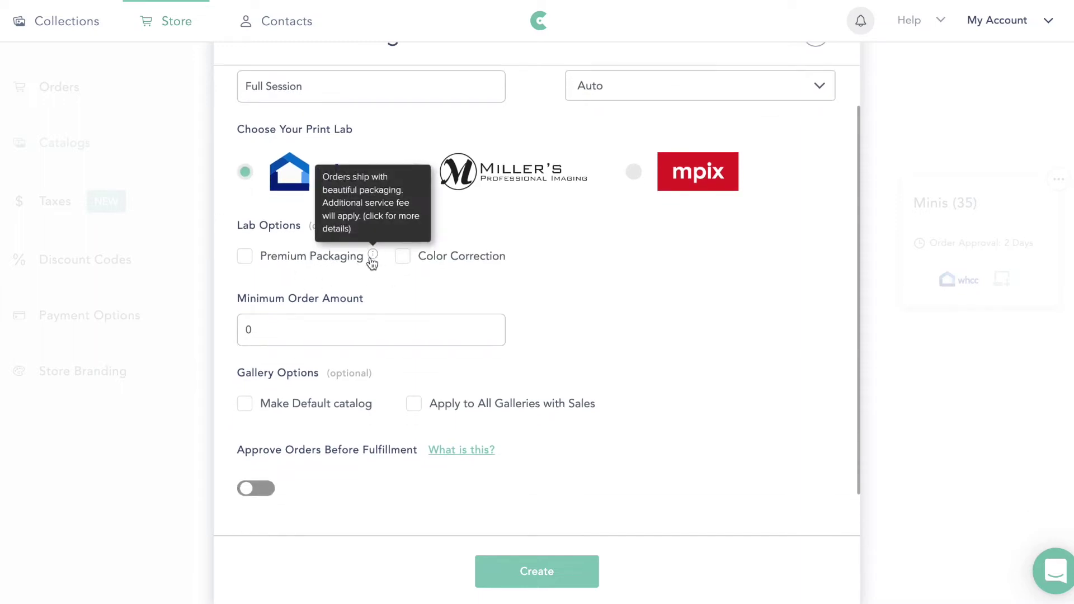
pyautogui.moveTo(374, 259)
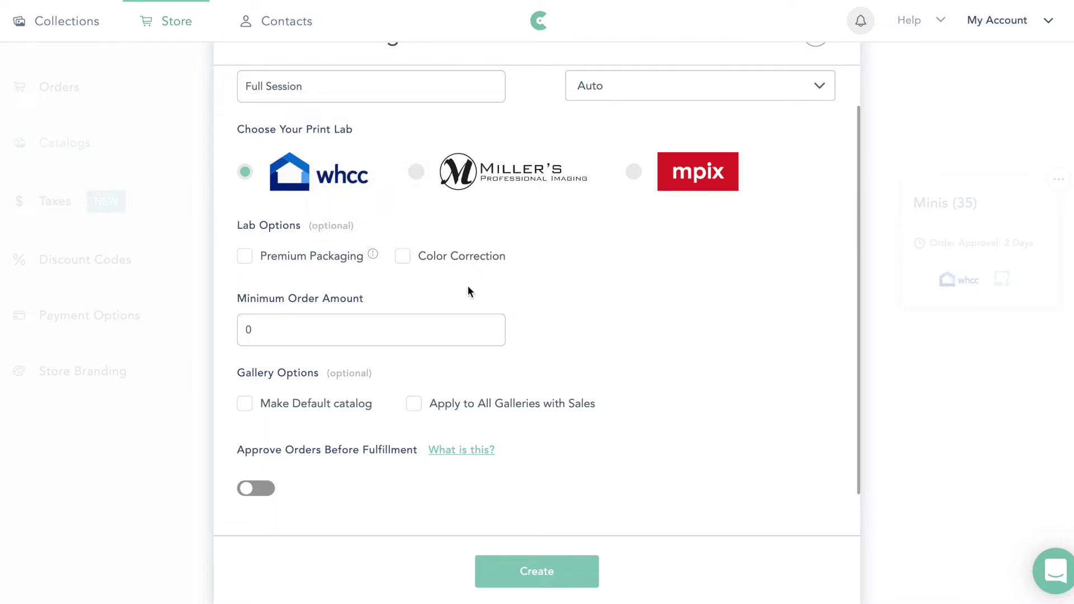
# Enable order approval before fulfillment with a 2 Days approval window and create the catalog.
pyautogui.scroll(-1, 468, 290)
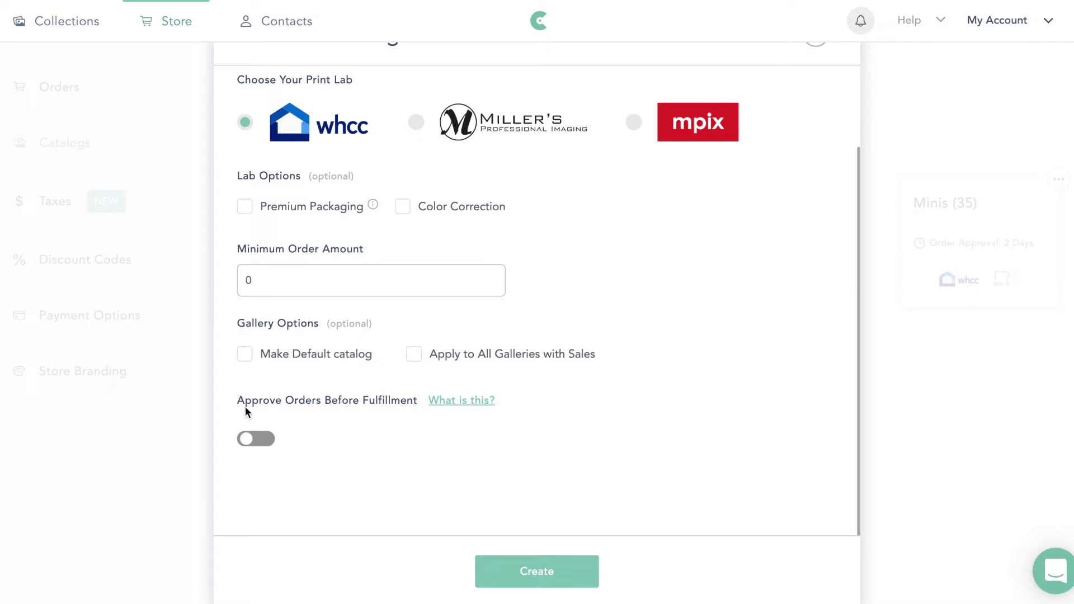
pyautogui.click(247, 439)
pyautogui.click(366, 442)
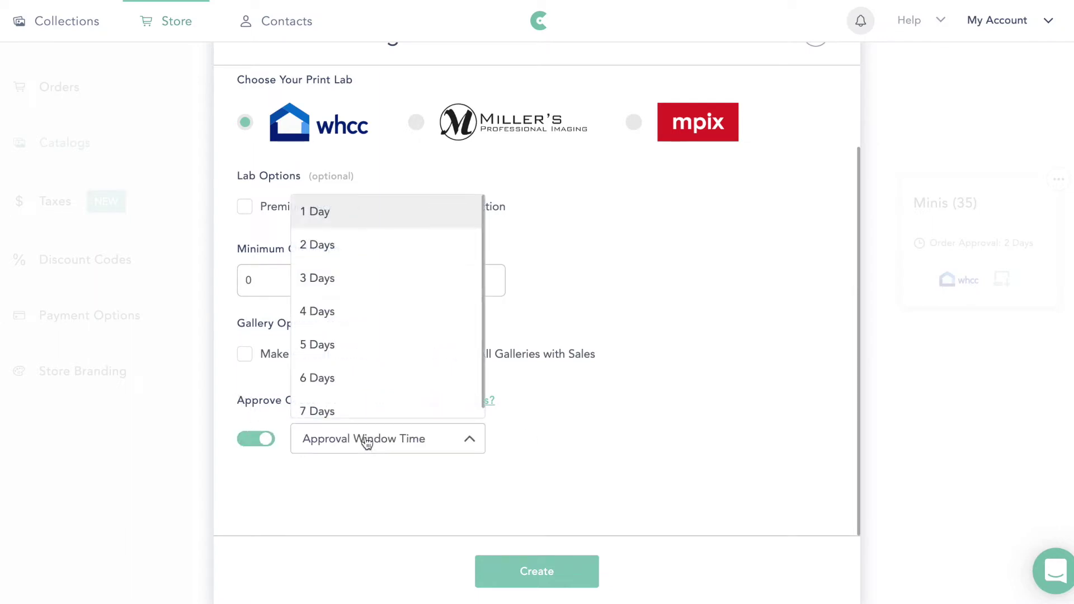
pyautogui.click(384, 254)
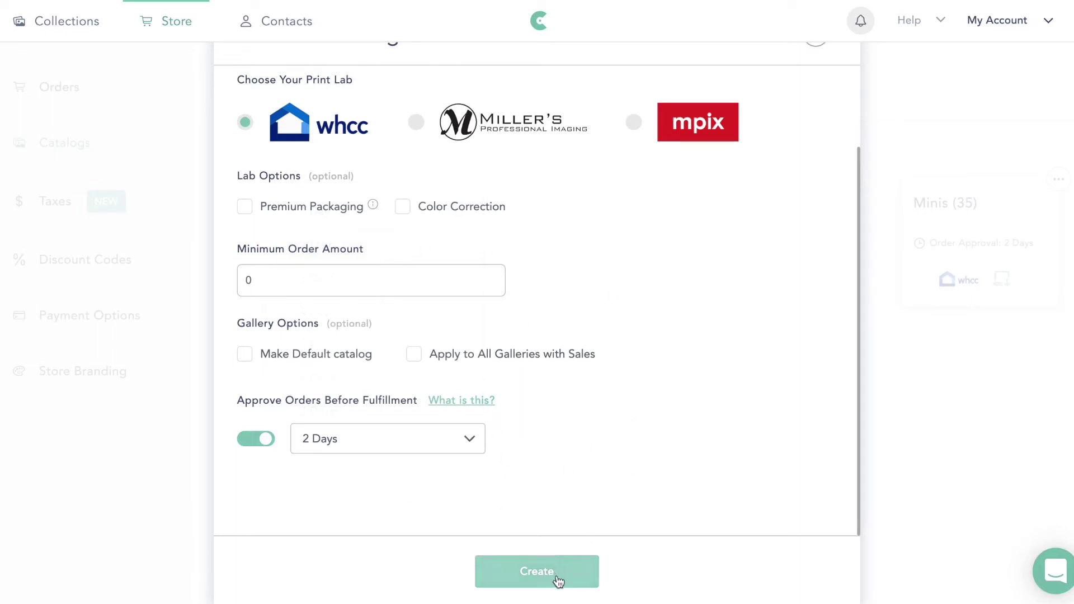
pyautogui.click(531, 580)
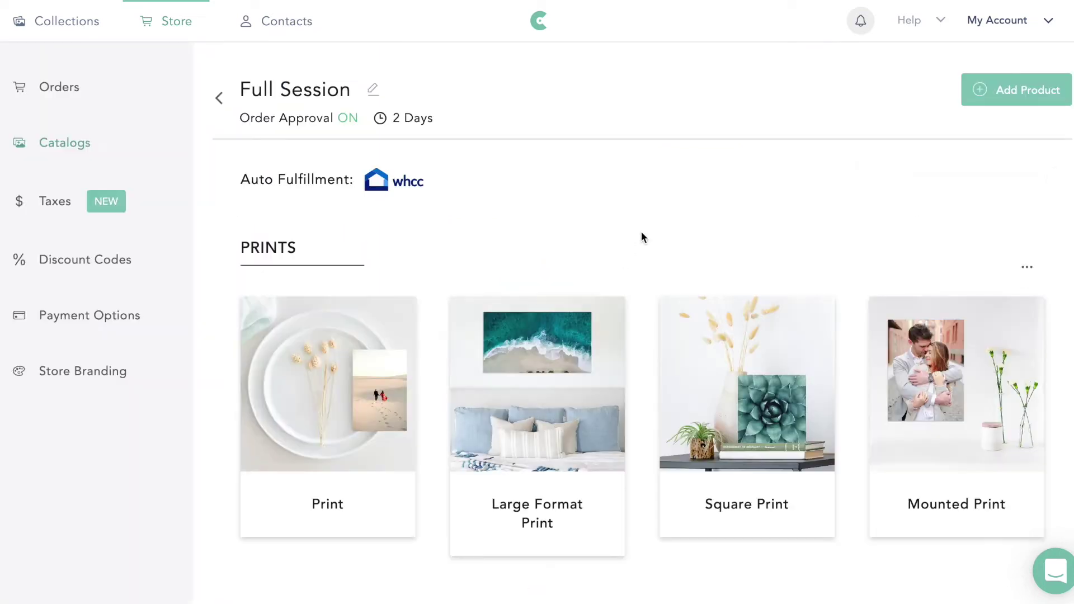
# Remove the Metal Print product under Wall Art from the Full Session catalog and return to the product overview.
pyautogui.scroll(-4, 641, 232)
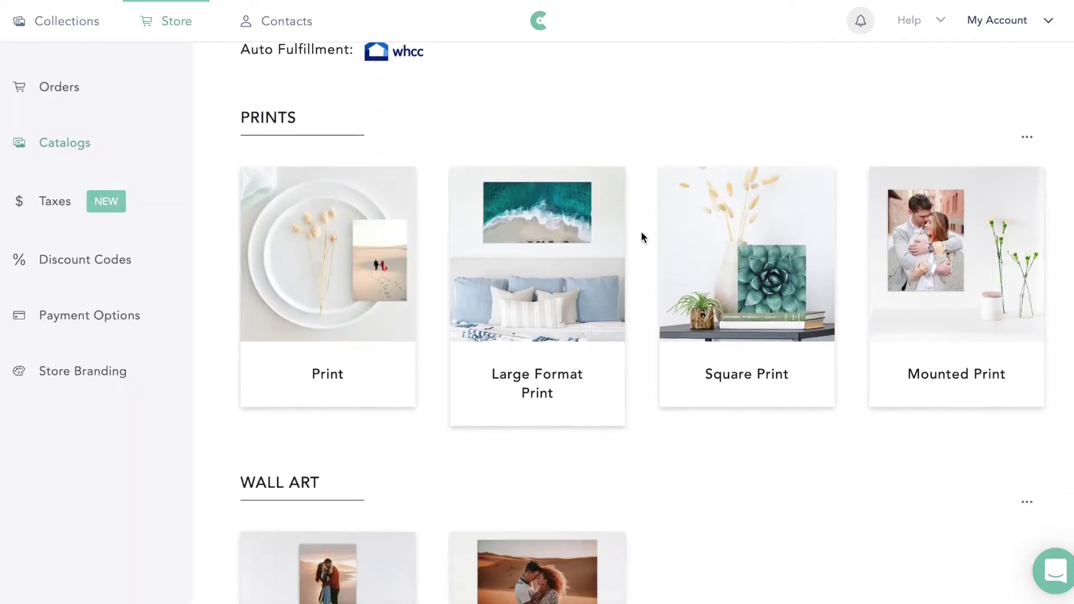
pyautogui.scroll(-15, 641, 232)
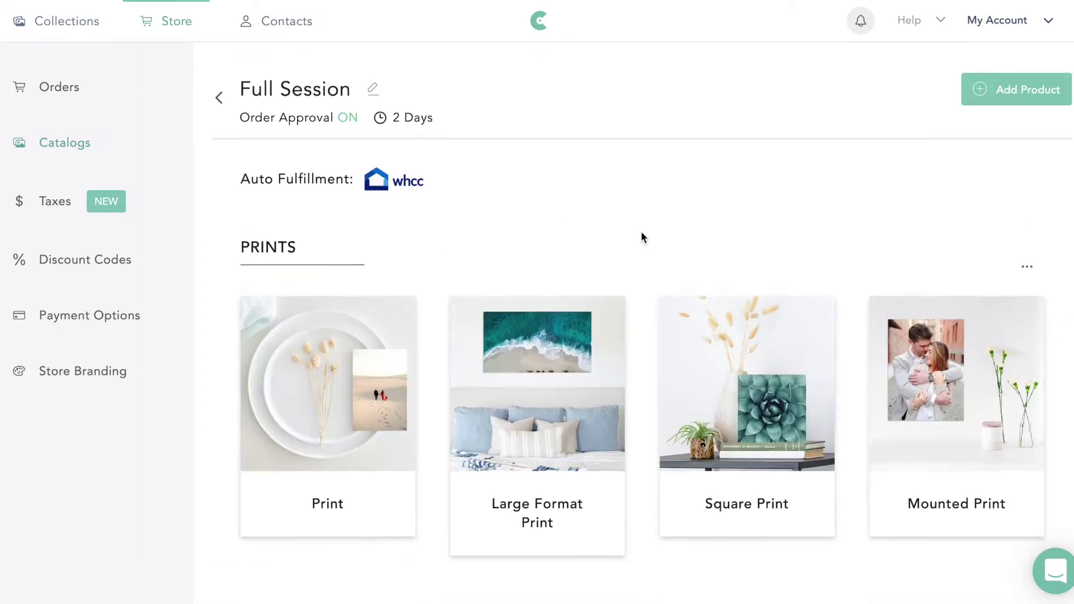
pyautogui.scroll(-2, 641, 230)
pyautogui.scroll(-1, 641, 237)
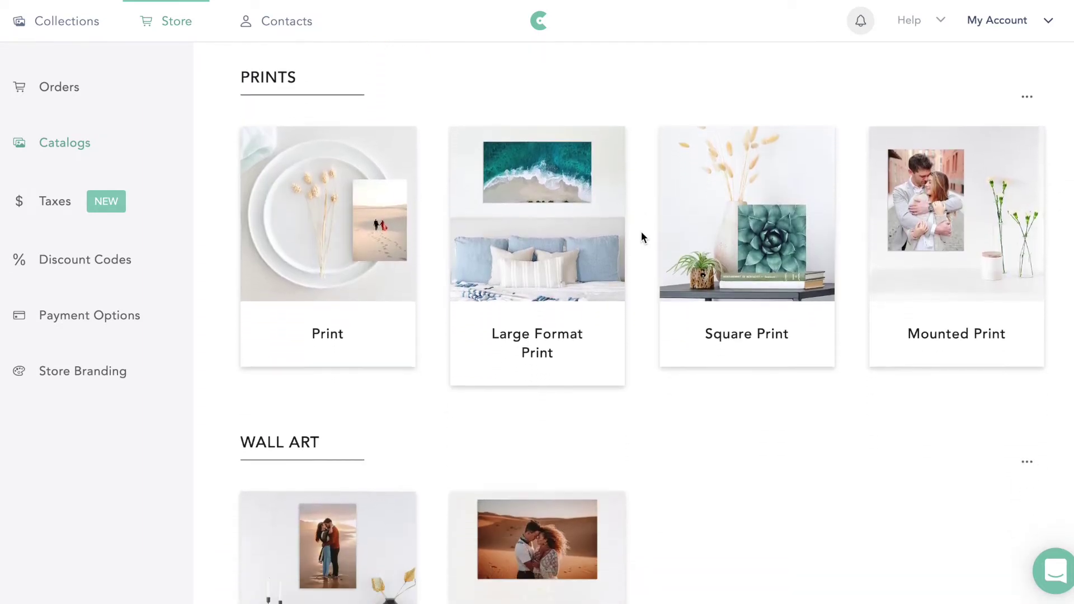
pyautogui.scroll(-3, 641, 234)
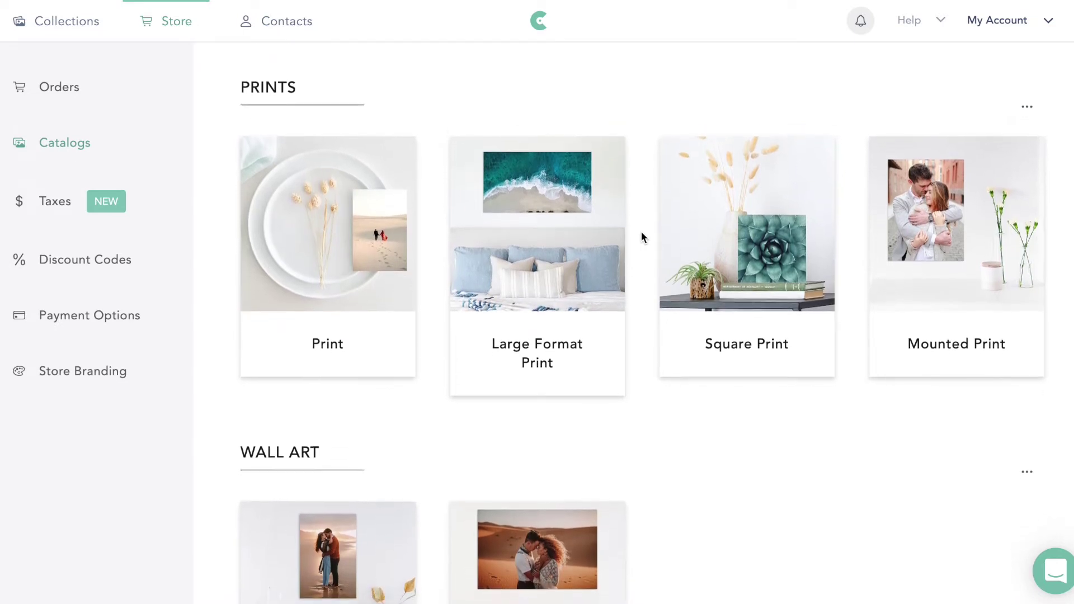
pyautogui.scroll(-3, 641, 237)
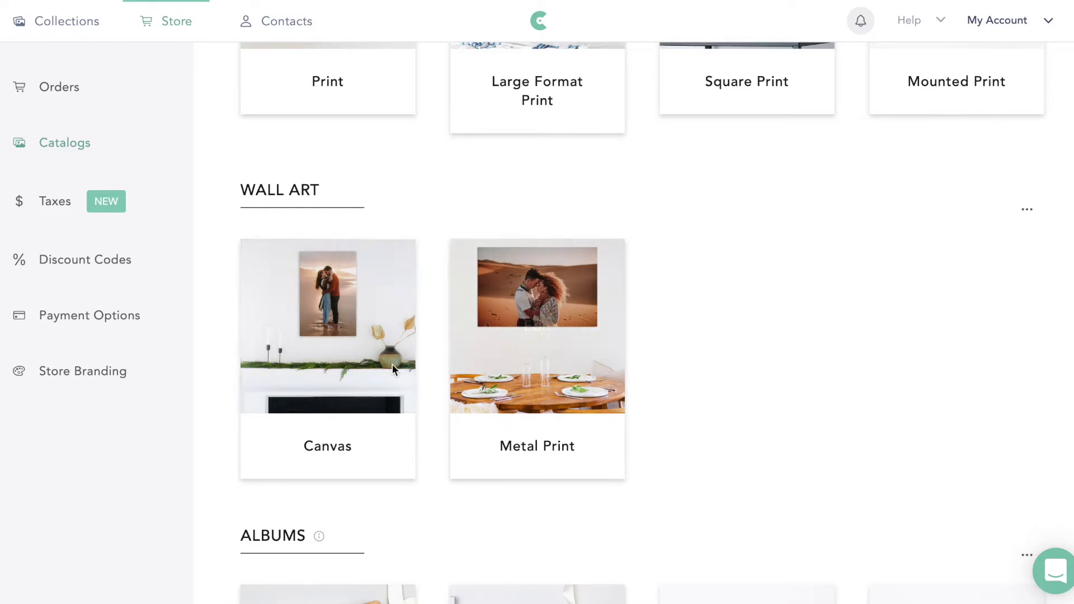
pyautogui.click(541, 351)
pyautogui.click(930, 90)
pyautogui.click(887, 132)
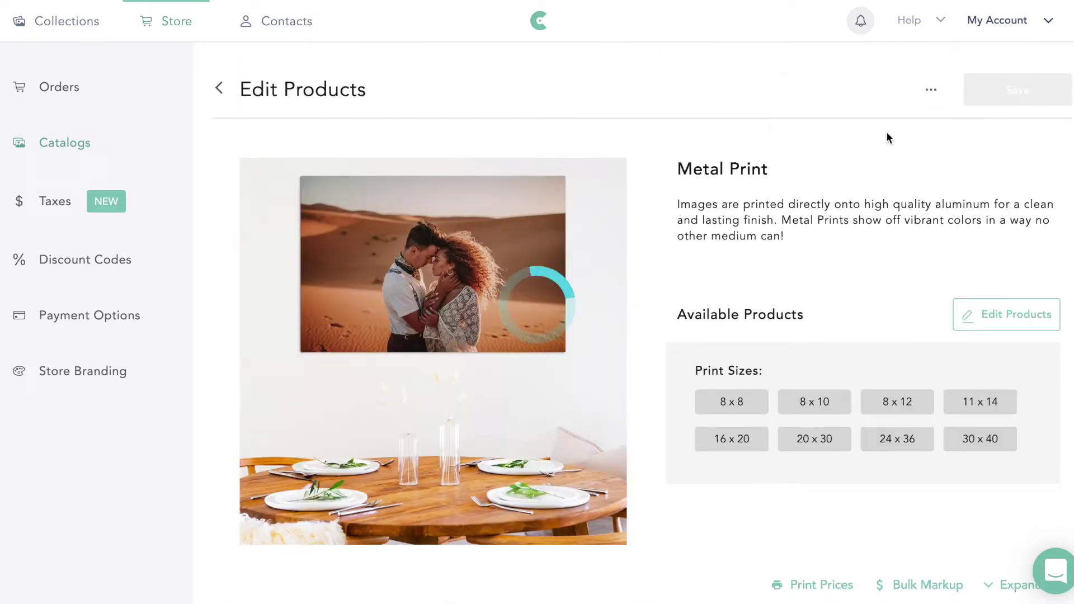
pyautogui.click(225, 99)
# Add the Metal Print product back to the Full Session catalog and return to the product overview.
pyautogui.scroll(-9, 602, 355)
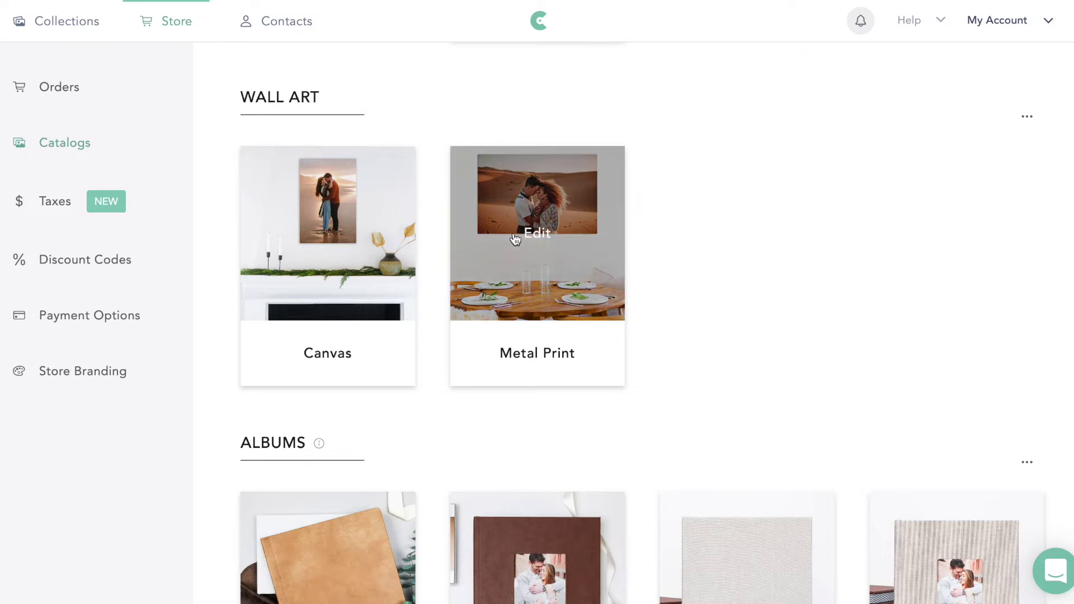
pyautogui.click(530, 237)
pyautogui.click(966, 101)
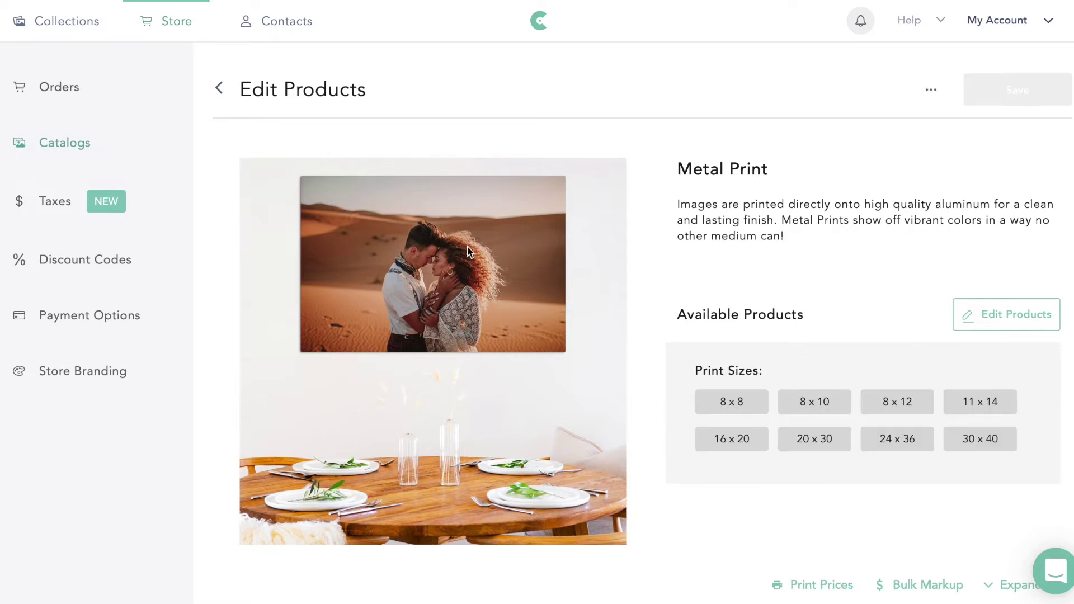
pyautogui.click(219, 88)
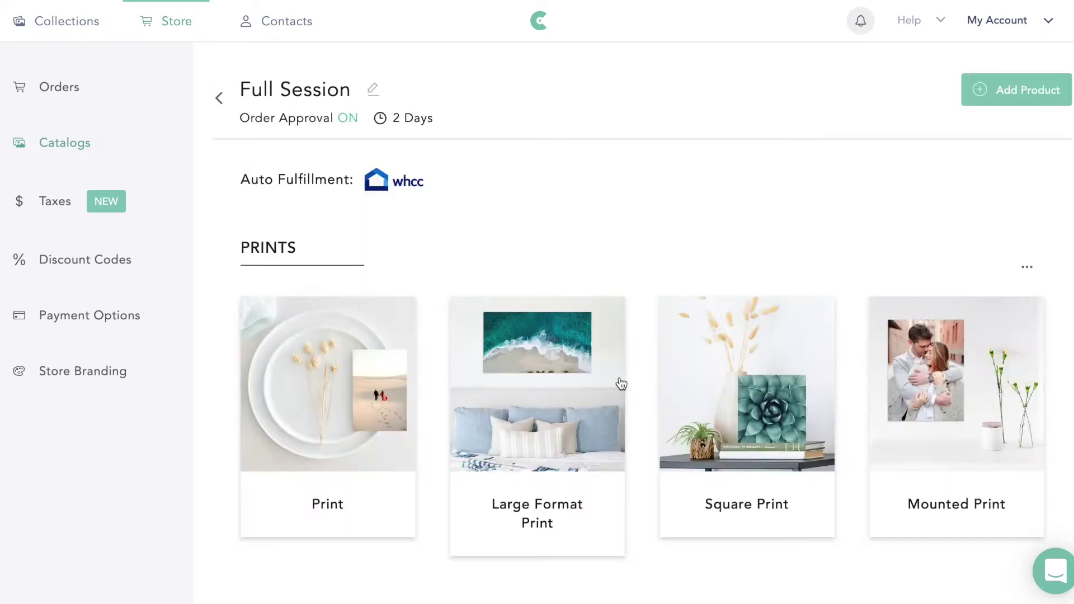
# Add the Holiday Cards product from the Cards section to the Full Session catalog.
pyautogui.scroll(-20, 621, 380)
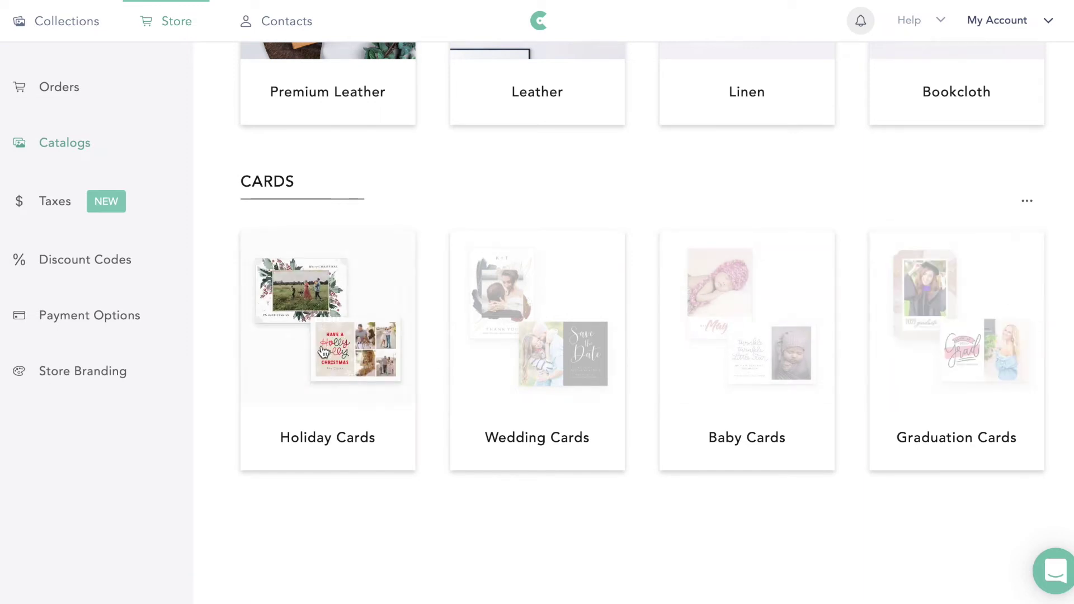
pyautogui.click(344, 321)
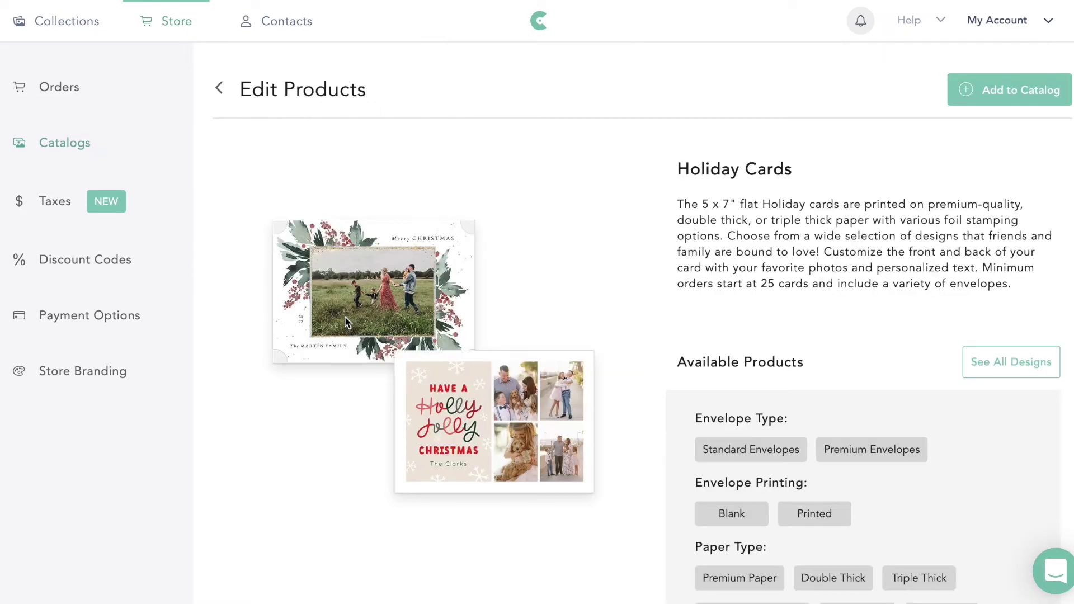
pyautogui.click(1014, 96)
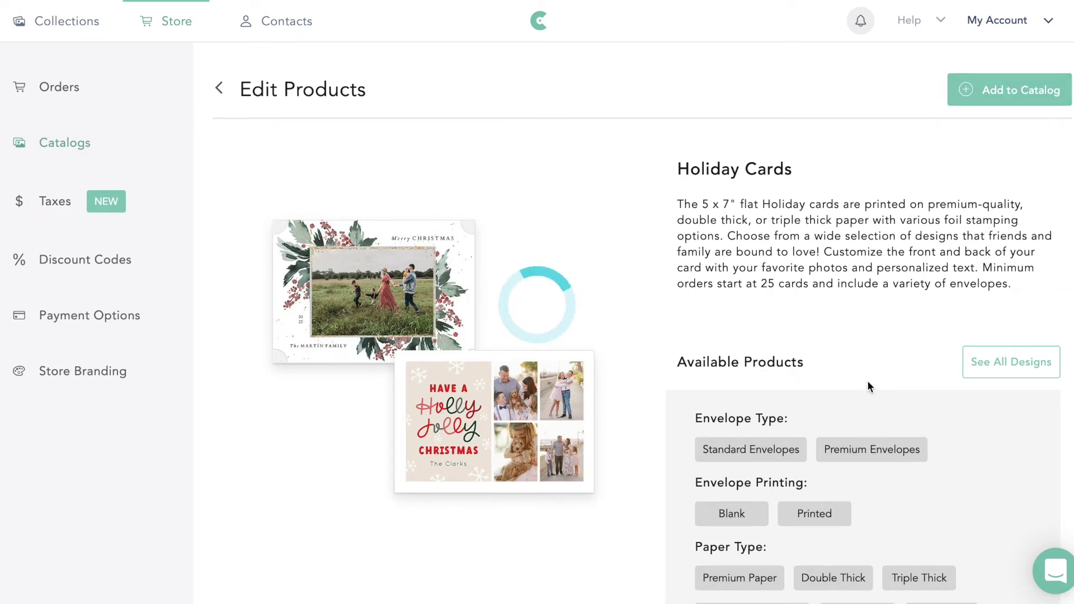
# Set the markup for Holiday Cards to 150 %.
pyautogui.scroll(-2, 867, 380)
pyautogui.scroll(-10, 869, 386)
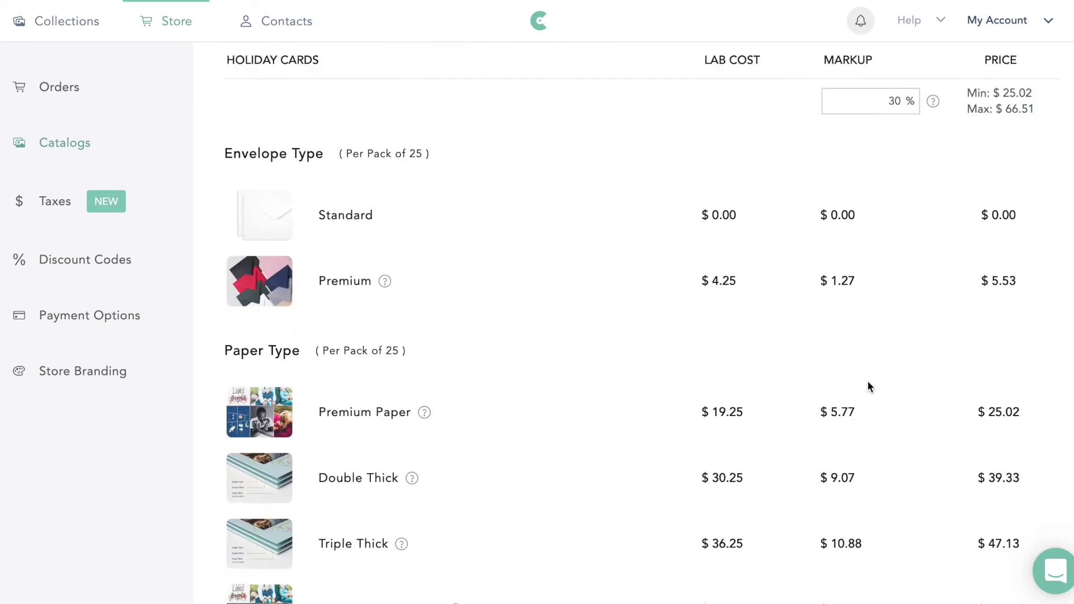
pyautogui.scroll(1, 869, 386)
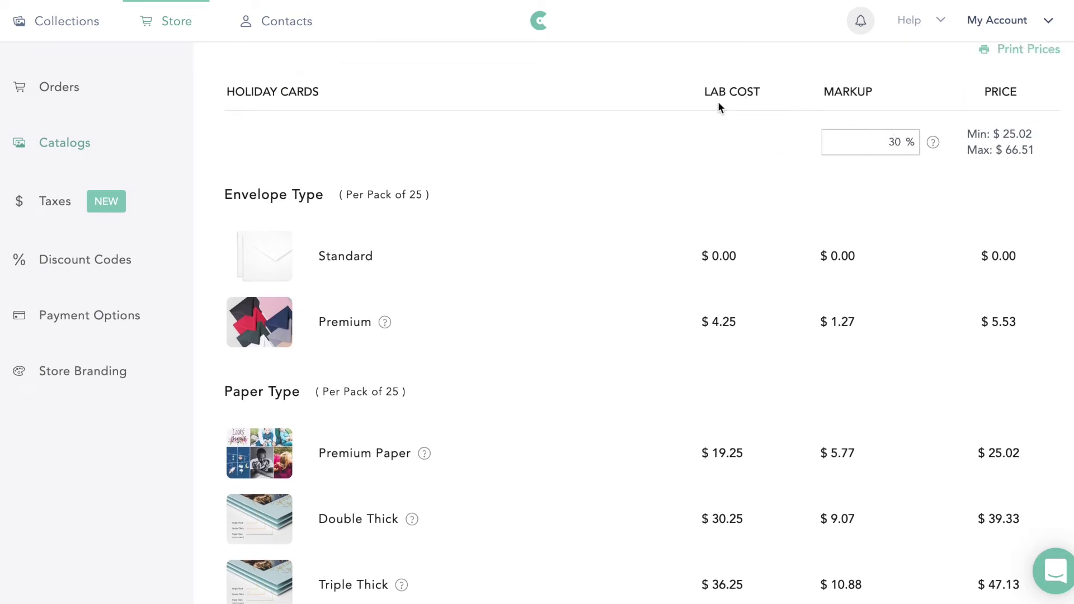
pyautogui.scroll(-2, 875, 277)
pyautogui.scroll(2, 875, 277)
pyautogui.click(871, 145)
pyautogui.moveTo(871, 145); pyautogui.dragTo(905, 145)
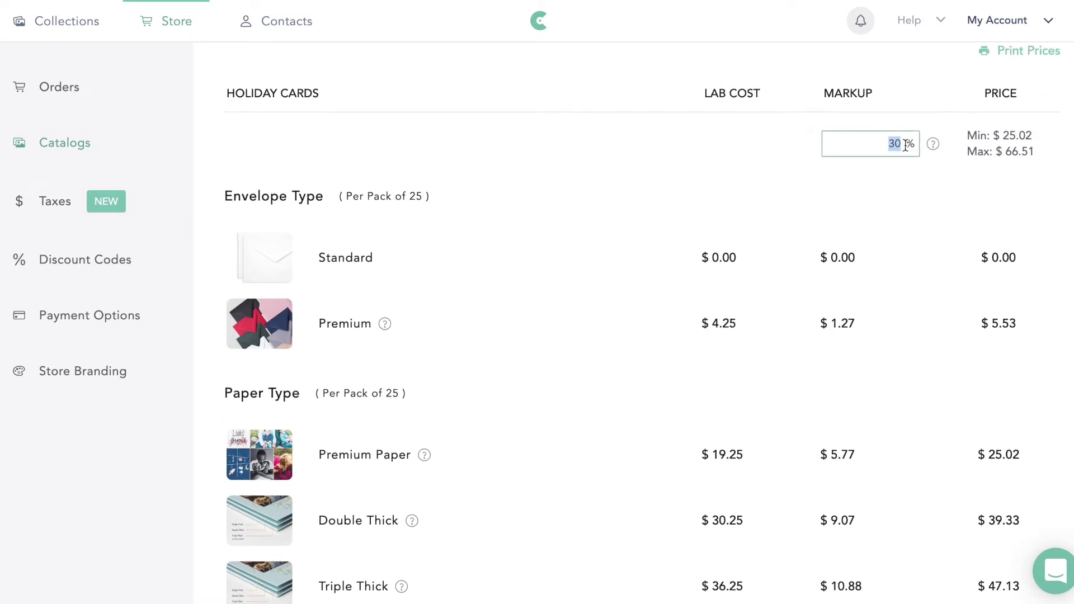
pyautogui.write('150')
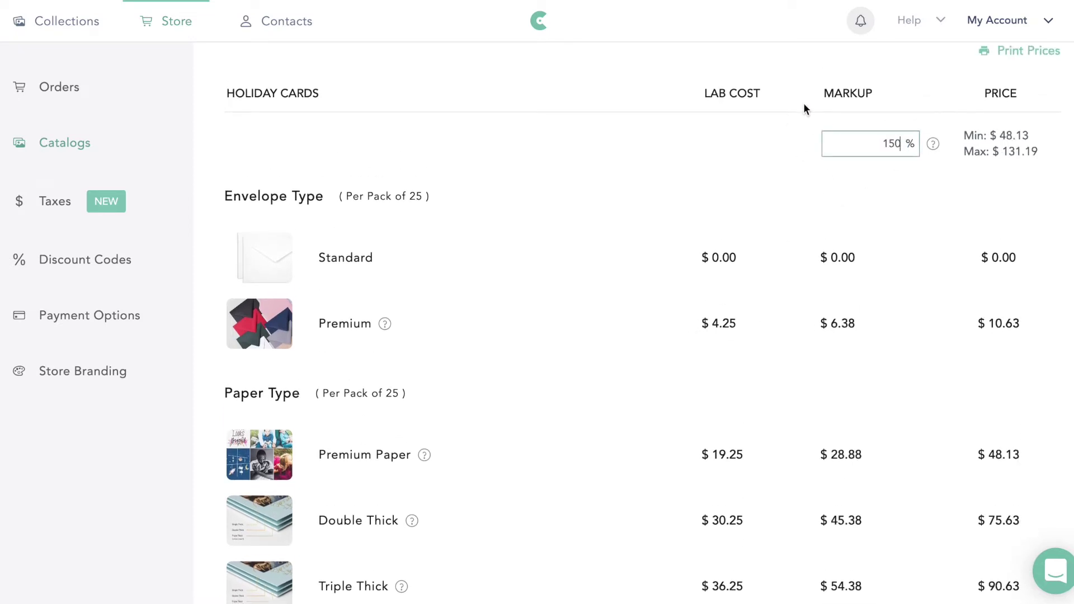
# Review the lab cost, markup and price of each Holiday Cards envelope and paper type.
pyautogui.scroll(-2, 860, 334)
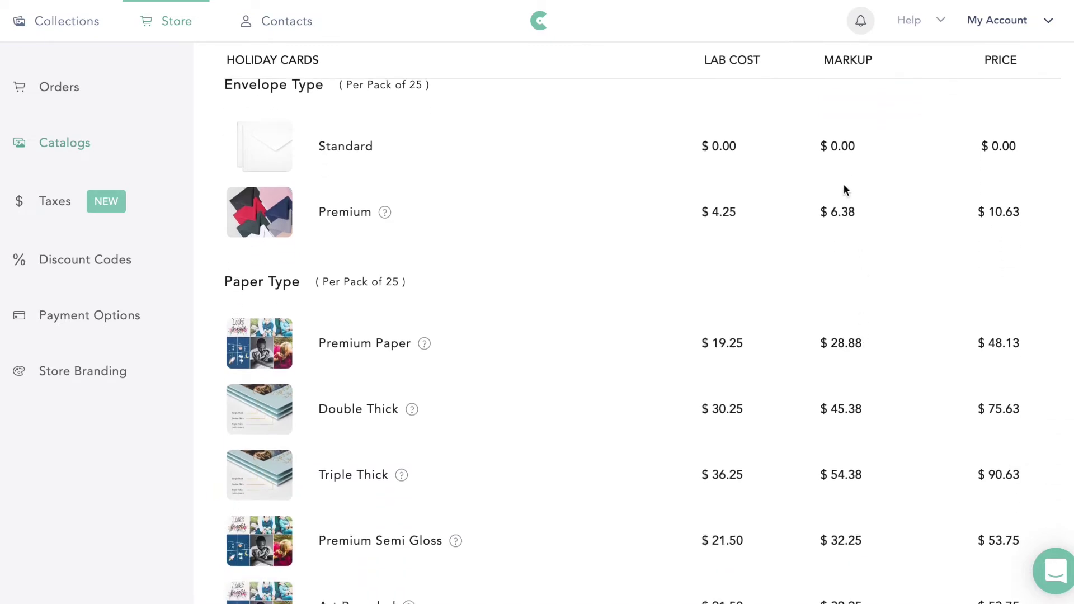
pyautogui.scroll(-3, 830, 363)
pyautogui.scroll(-2, 830, 364)
pyautogui.scroll(6, 844, 531)
pyautogui.scroll(2, 844, 532)
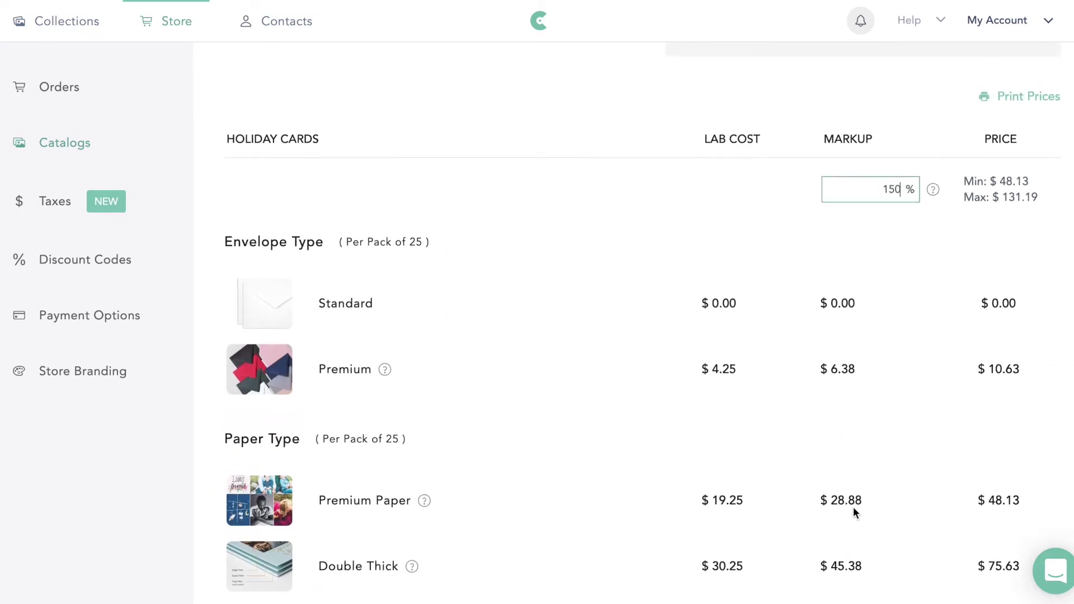
pyautogui.scroll(-2, 847, 377)
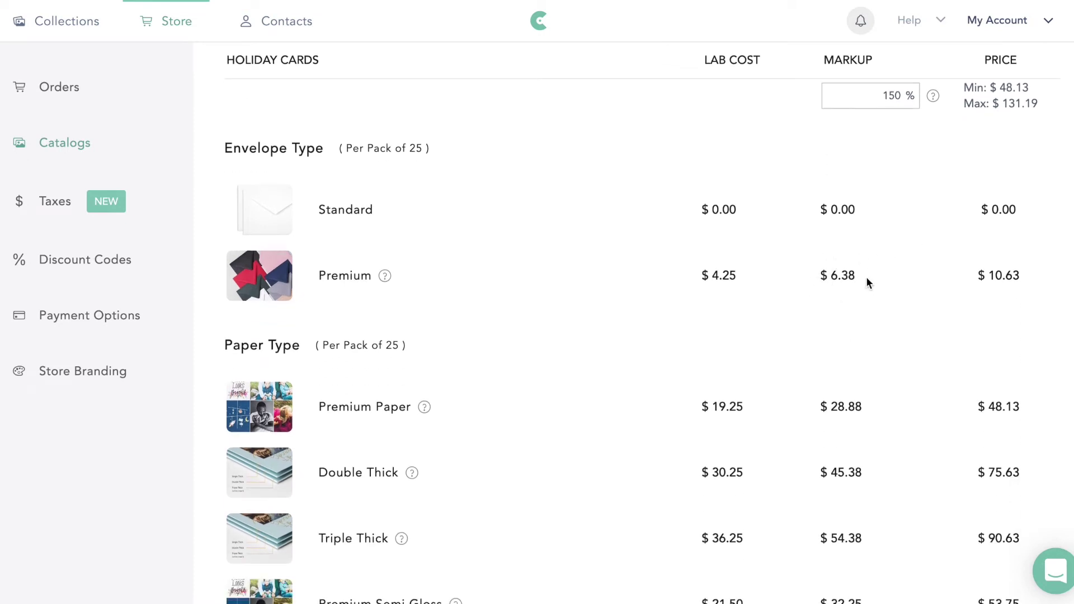
pyautogui.scroll(-1, 845, 358)
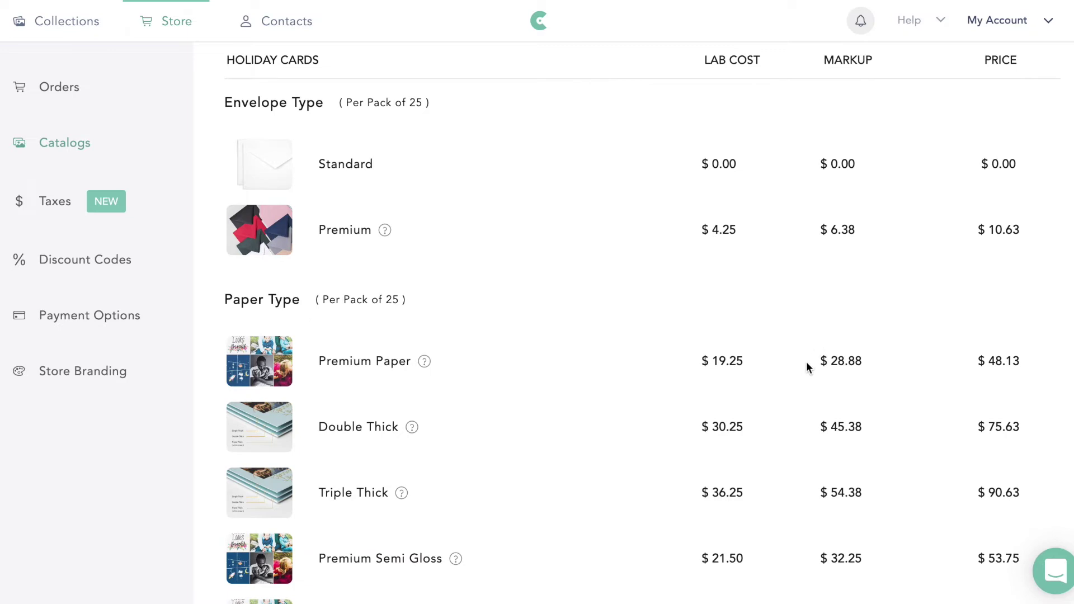
pyautogui.scroll(10, 850, 417)
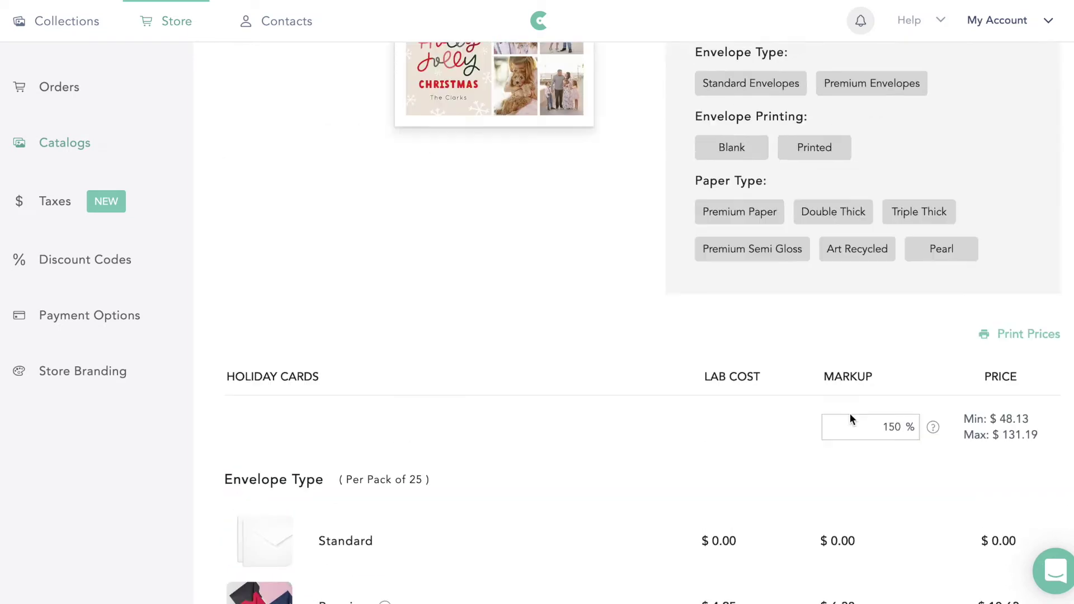
pyautogui.scroll(-10, 851, 416)
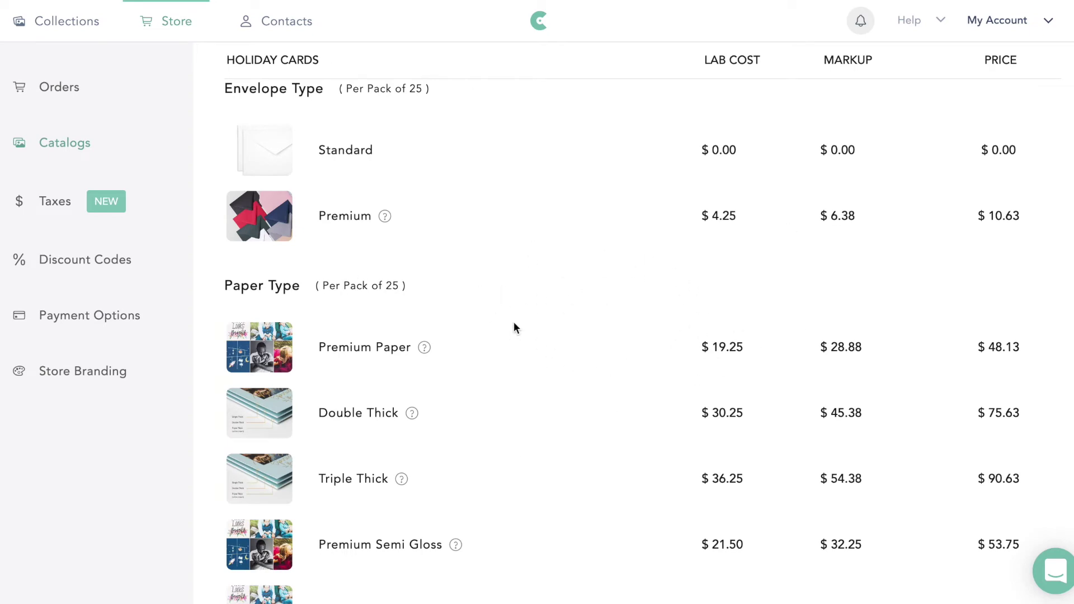
pyautogui.scroll(10, 515, 327)
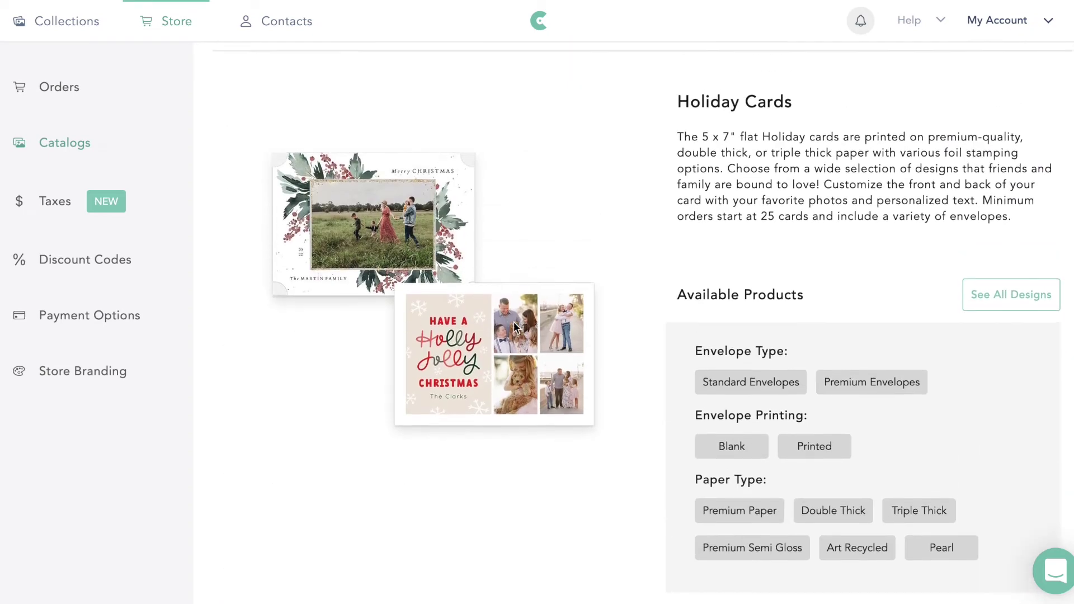
# Check the Holiday Cards prices per envelope and paper type, save the product and return to the Full Session catalog.
pyautogui.scroll(-10, 515, 327)
pyautogui.scroll(2, 515, 327)
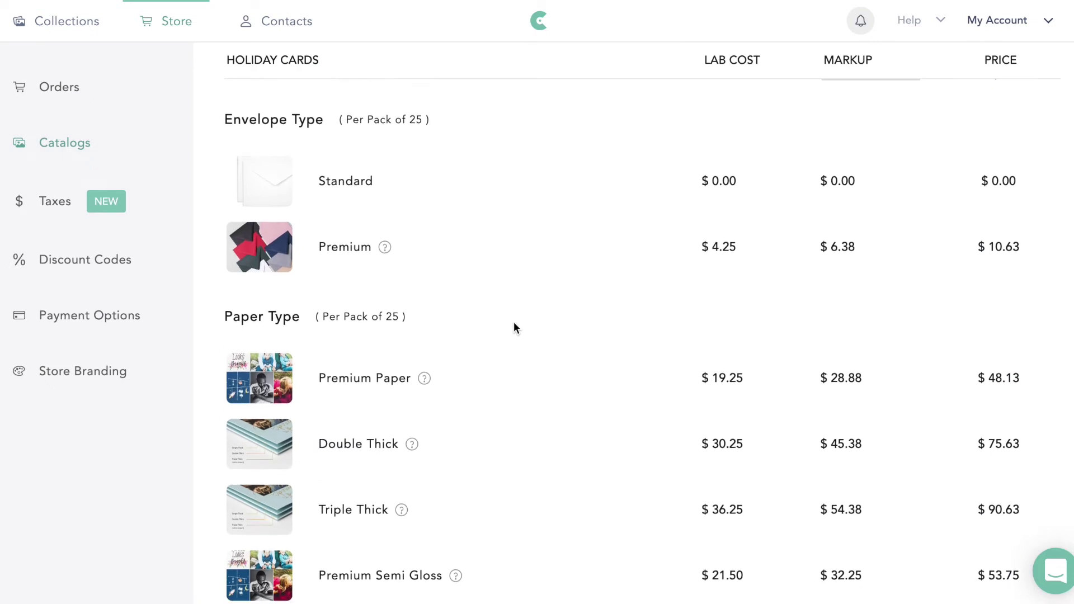
pyautogui.scroll(3, 515, 327)
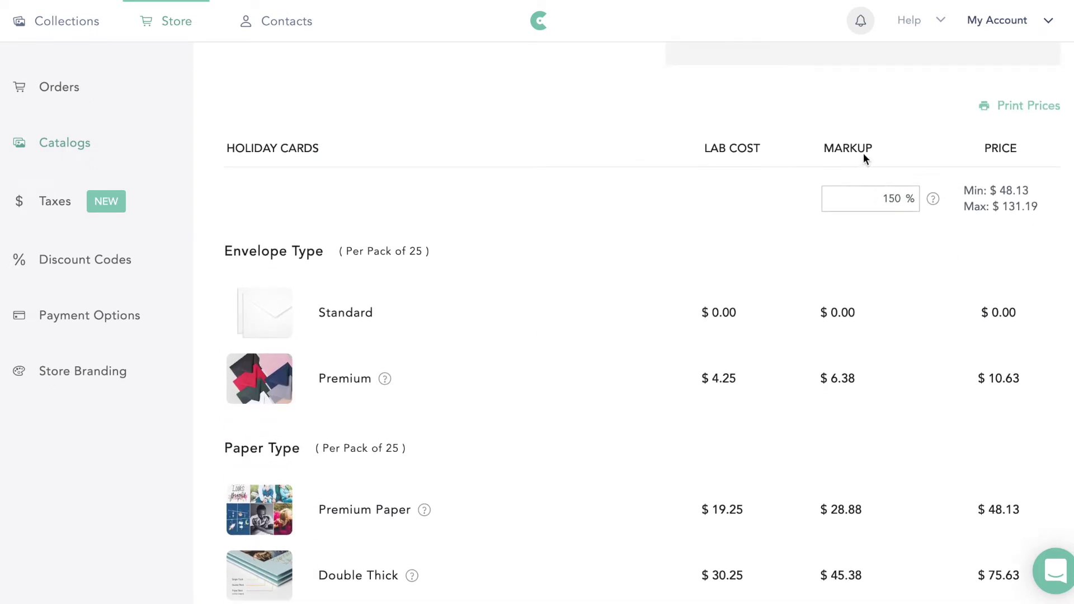
pyautogui.scroll(-6, 879, 245)
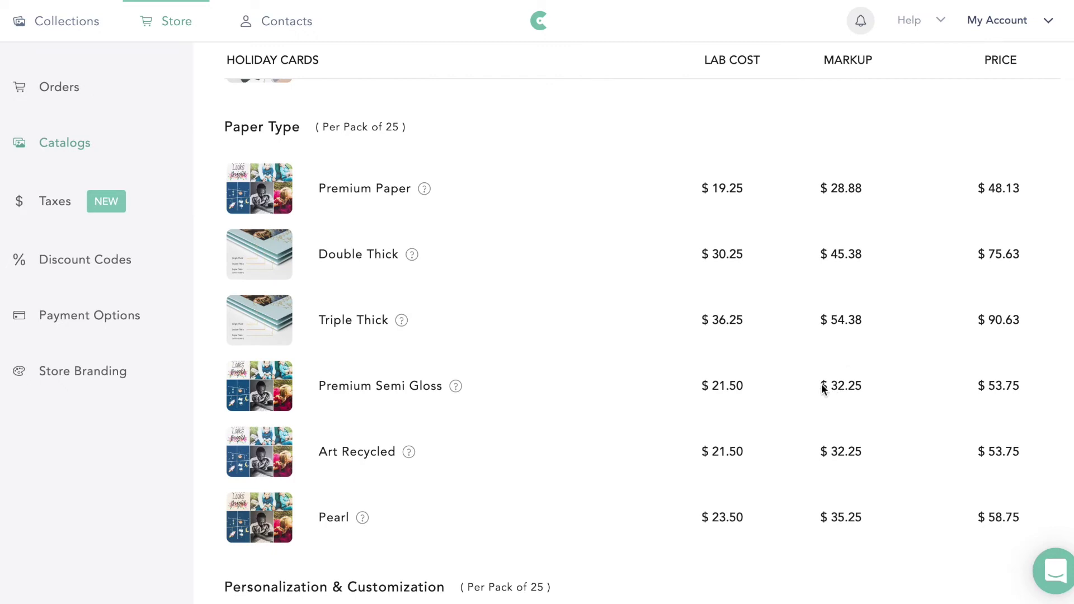
pyautogui.scroll(-8, 877, 381)
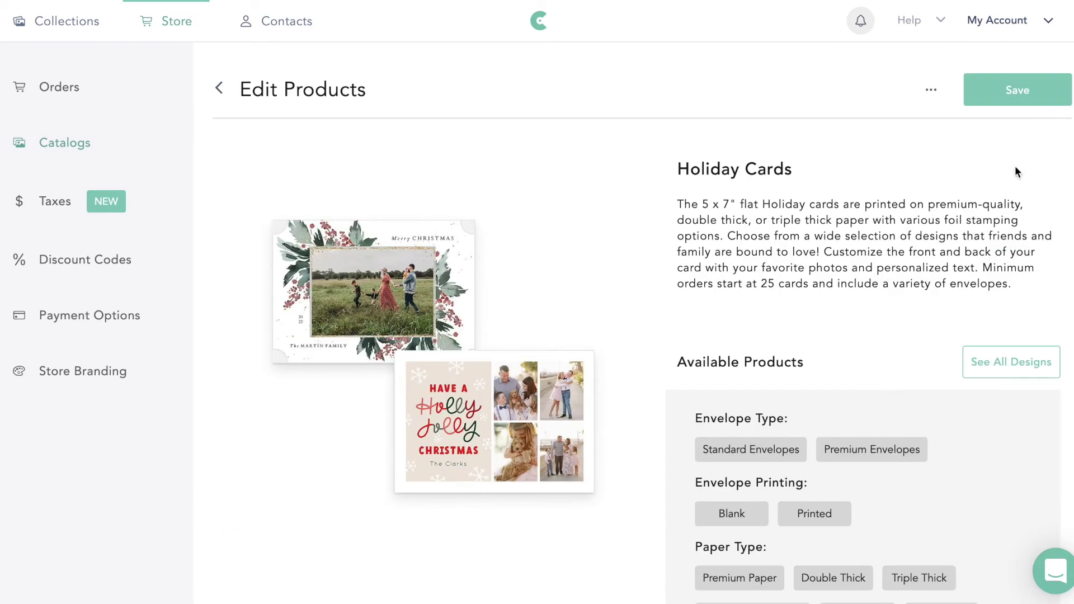
pyautogui.click(1008, 96)
pyautogui.click(220, 94)
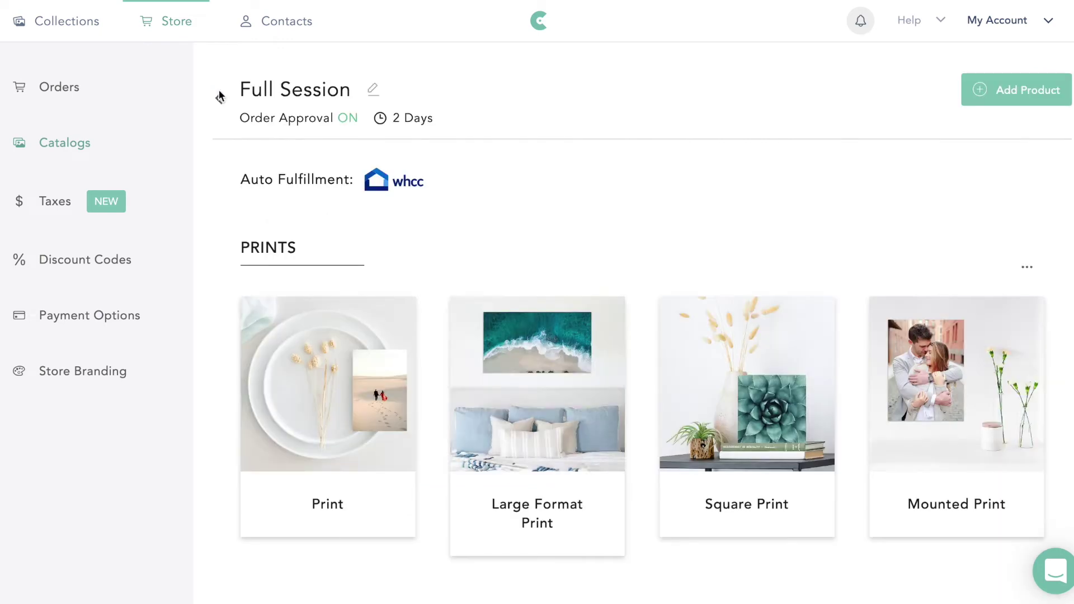
# Apply a 300 % bulk markup with prices rounded up to 0 to the Print product and expand all its sizes.
pyautogui.scroll(-3, 374, 342)
pyautogui.click(324, 278)
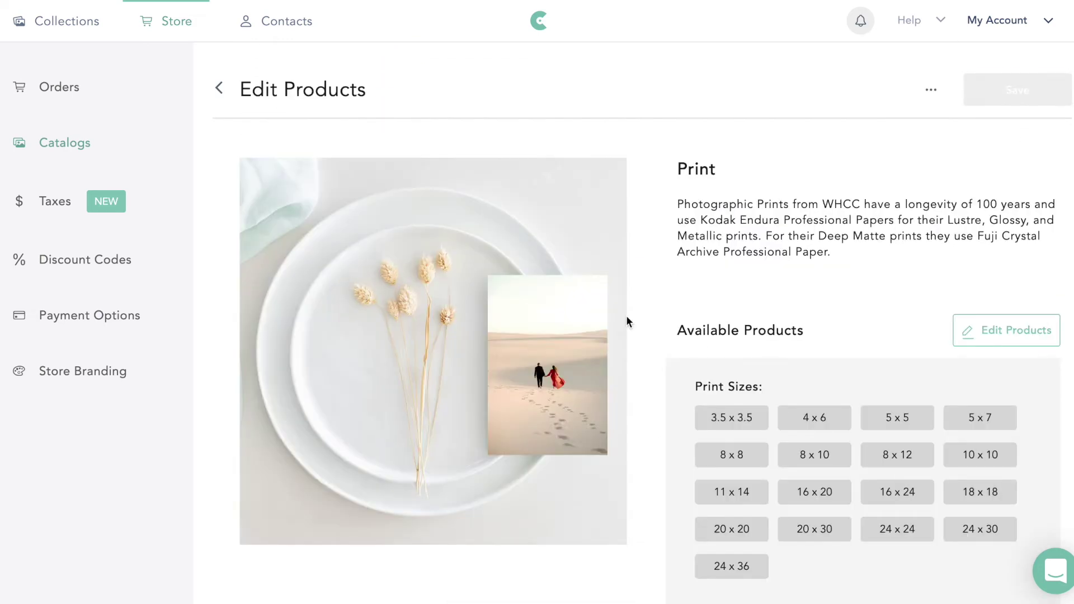
pyautogui.scroll(-10, 717, 353)
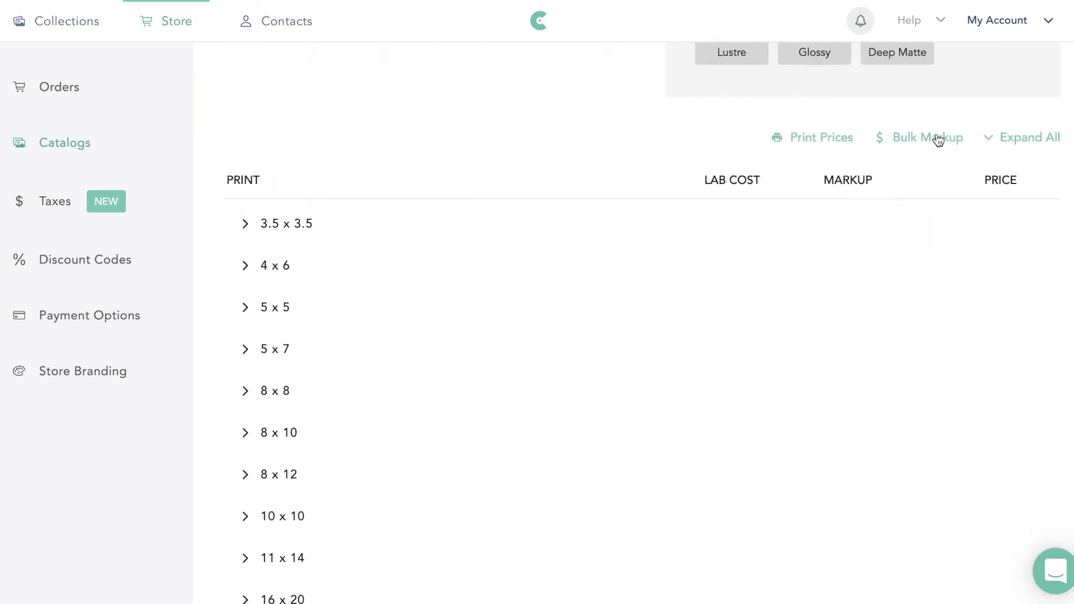
pyautogui.click(938, 140)
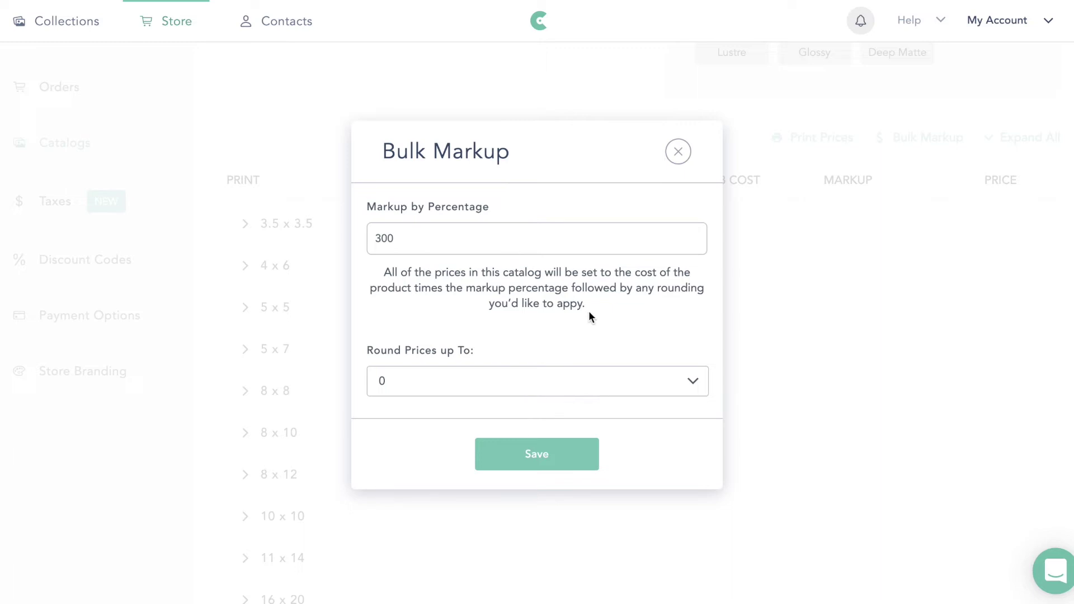
pyautogui.moveTo(401, 237); pyautogui.dragTo(357, 242)
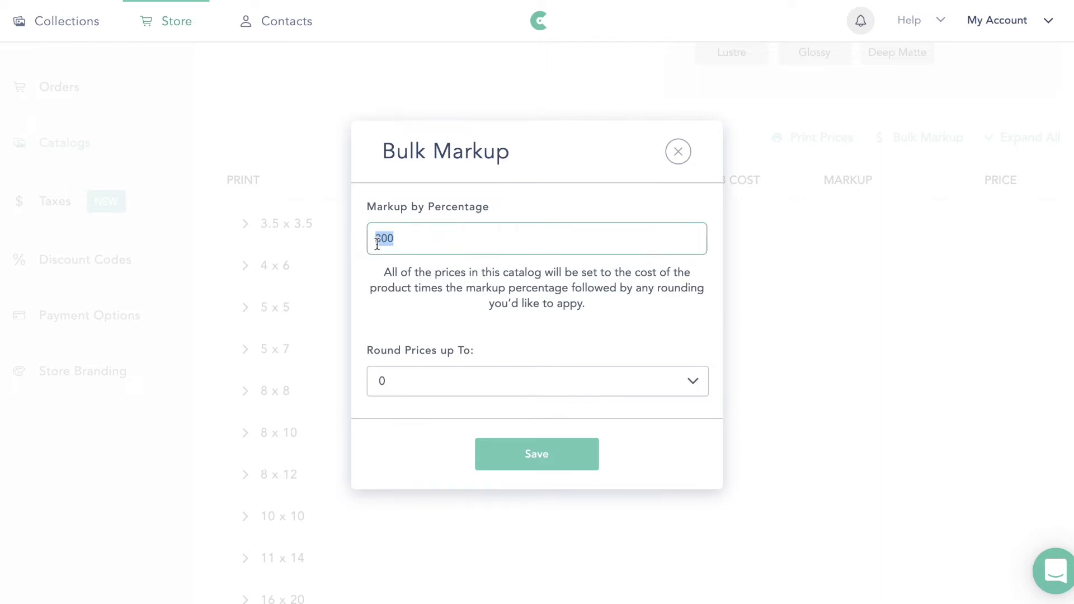
pyautogui.write('15')
pyautogui.press('BackSpace')
pyautogui.press('BackSpace')
pyautogui.write('300')
pyautogui.click(545, 454)
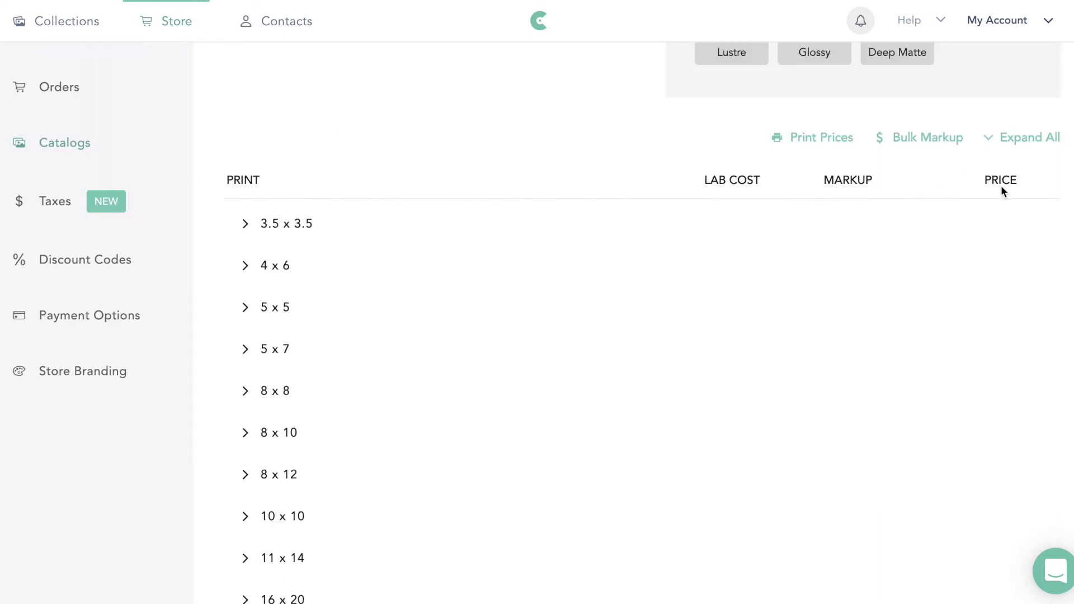
pyautogui.click(1023, 145)
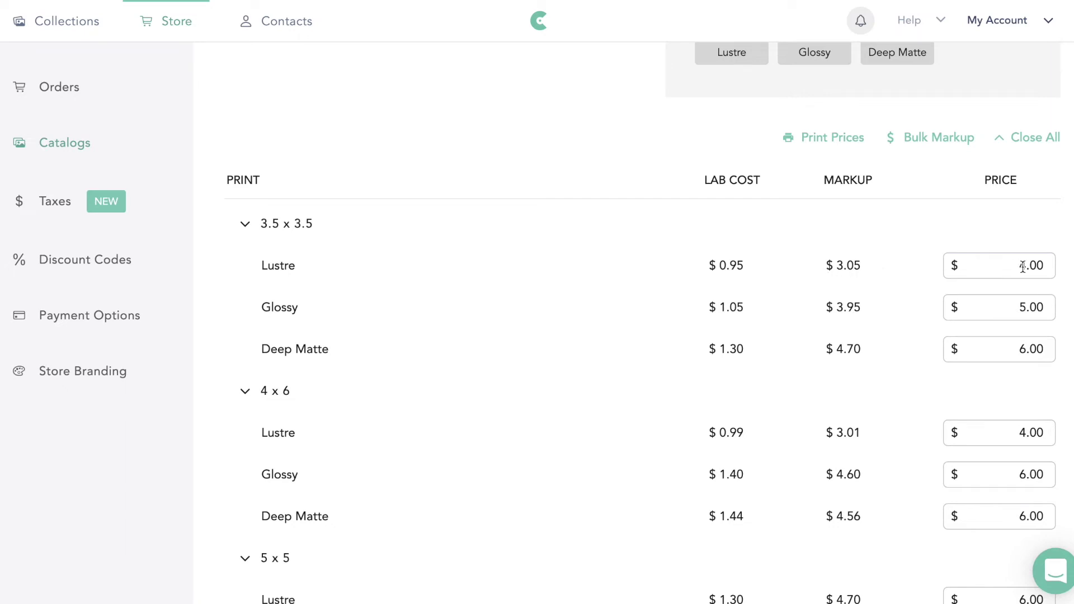
# Try the 300 % bulk markup with No Rounding on the Print product's prices.
pyautogui.click(929, 140)
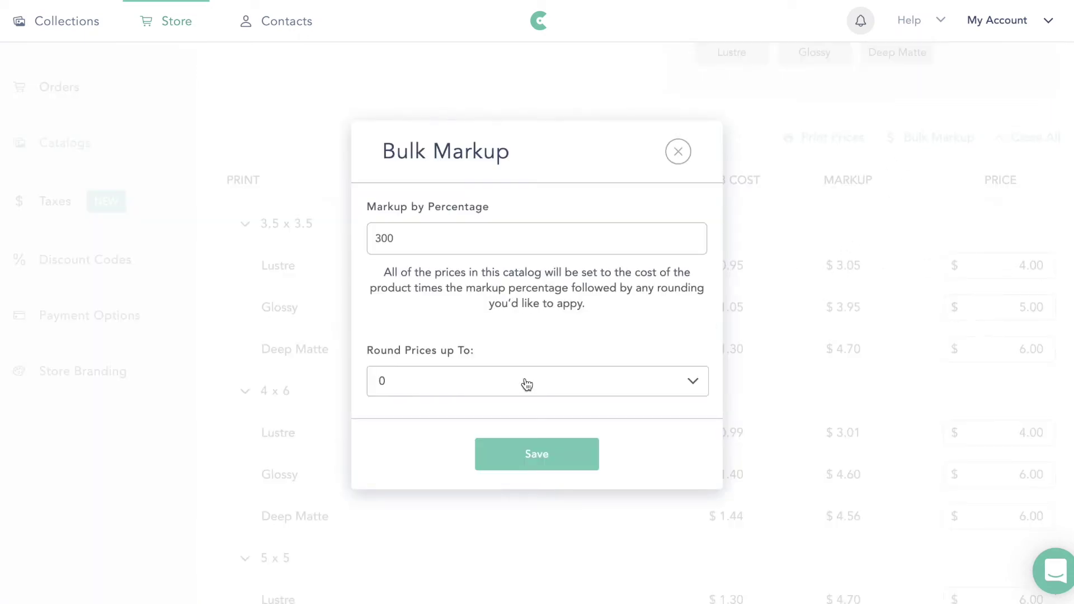
pyautogui.click(525, 386)
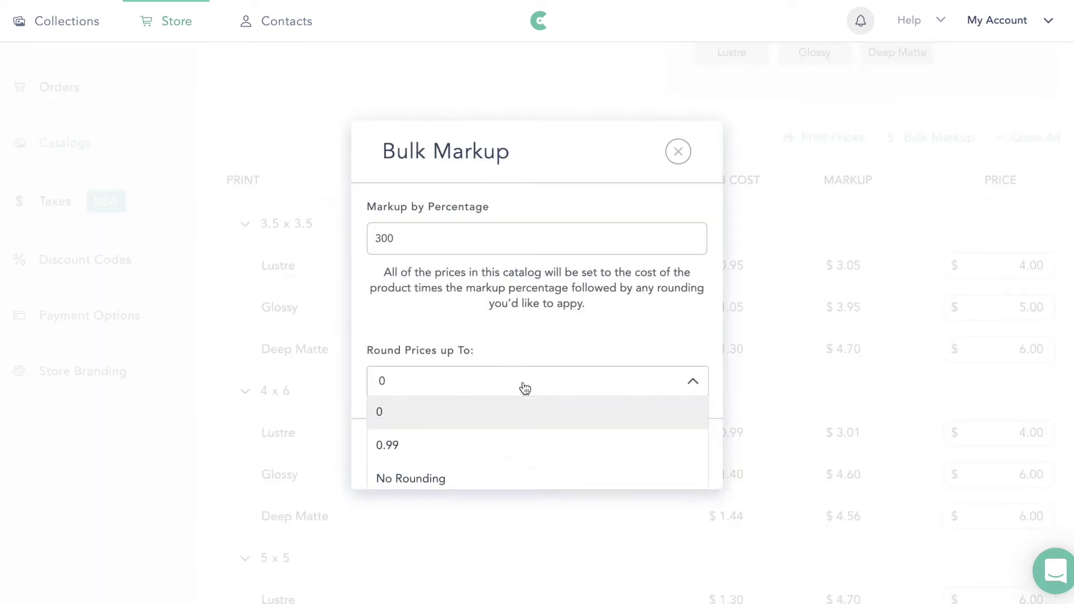
pyautogui.click(478, 476)
pyautogui.click(533, 454)
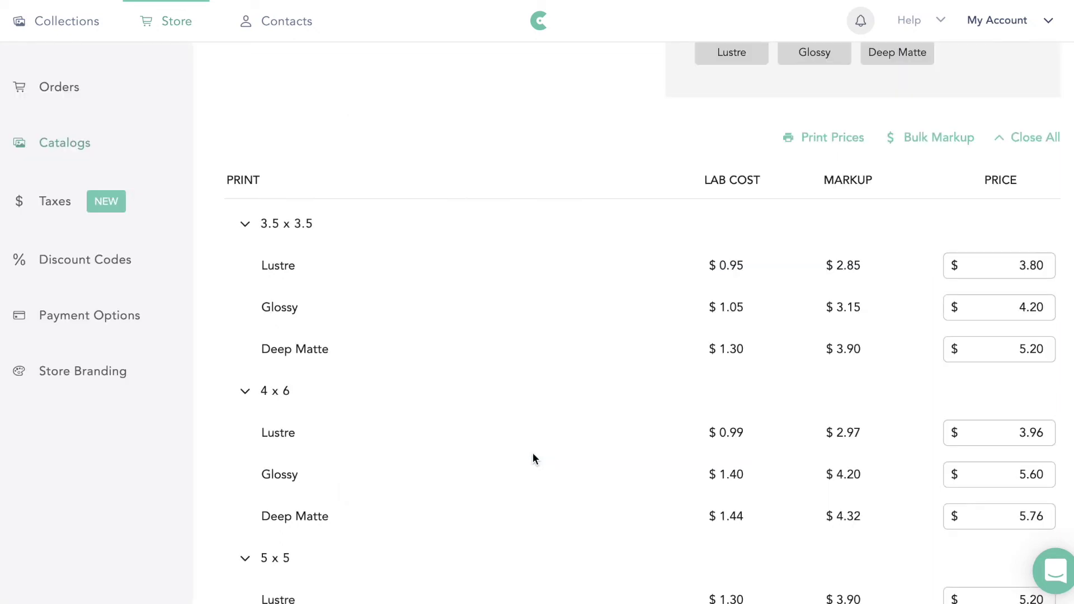
pyautogui.doubleClick(1010, 270)
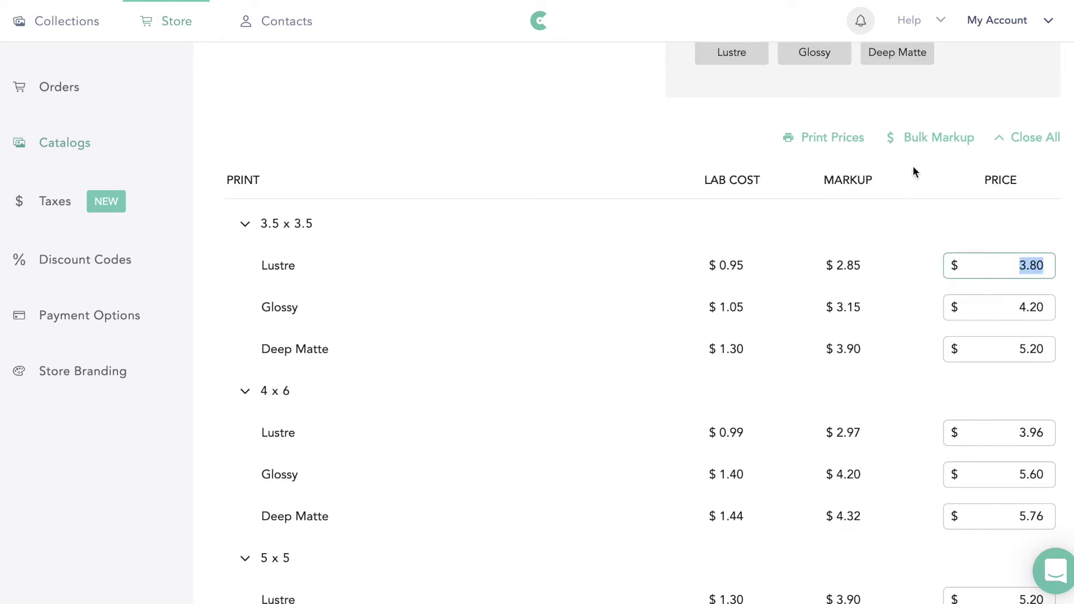
# Reapply the 300 % bulk markup rounded up to 0 and save the Print product, returning to the Full Session catalog.
pyautogui.click(931, 139)
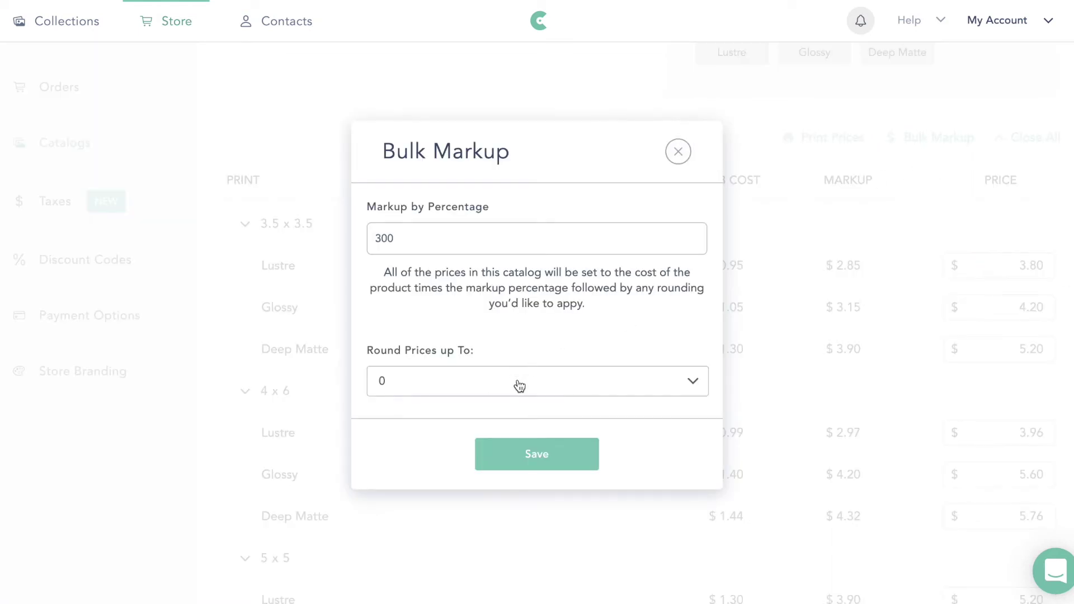
pyautogui.click(528, 448)
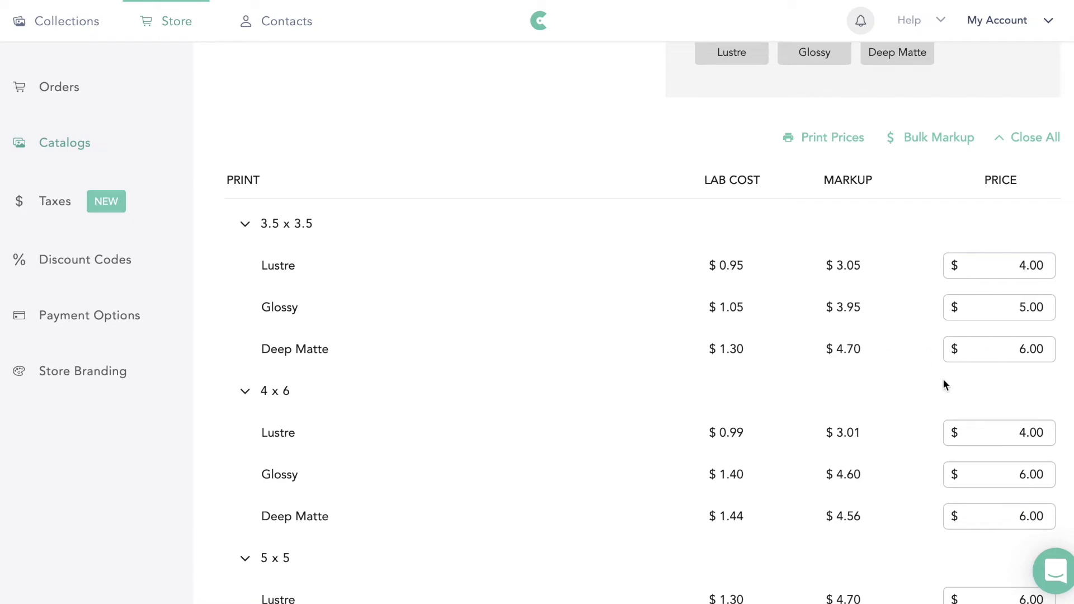
pyautogui.scroll(-15, 958, 410)
pyautogui.scroll(-18, 958, 410)
pyautogui.scroll(5, 958, 410)
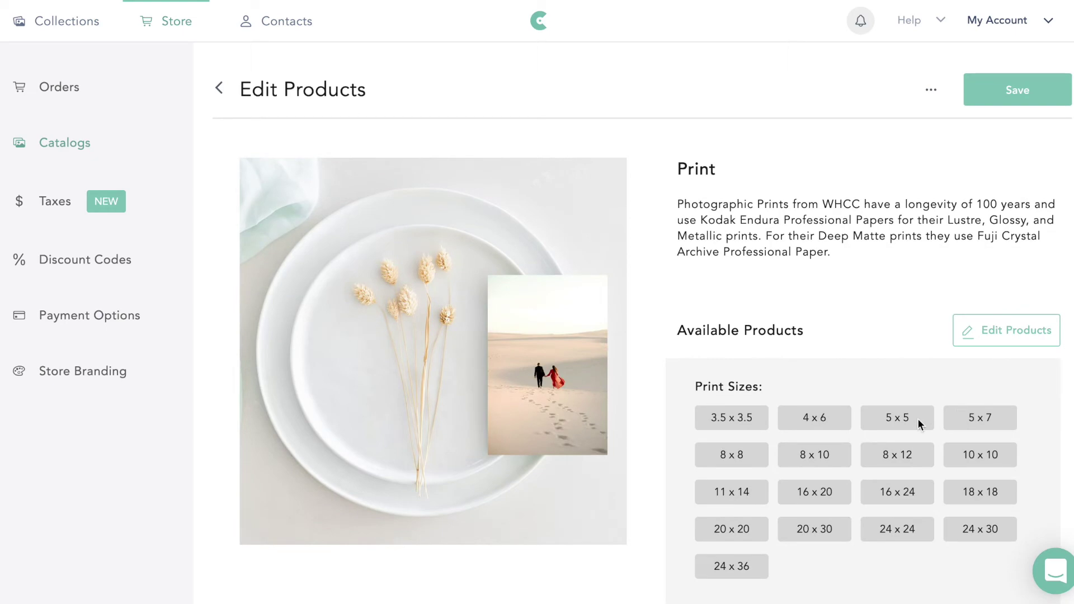
pyautogui.click(978, 95)
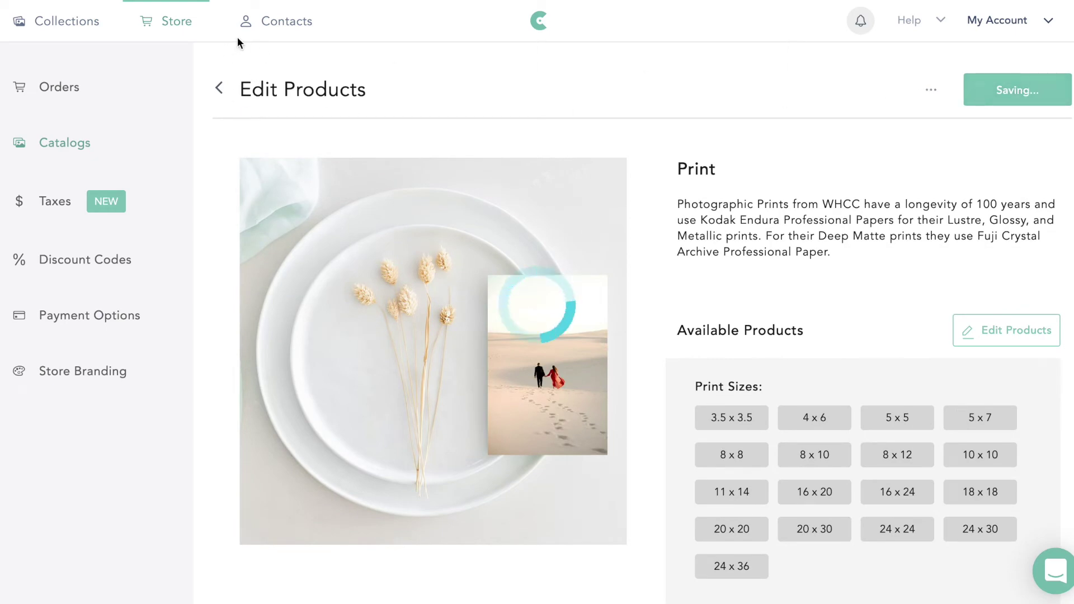
pyautogui.click(218, 88)
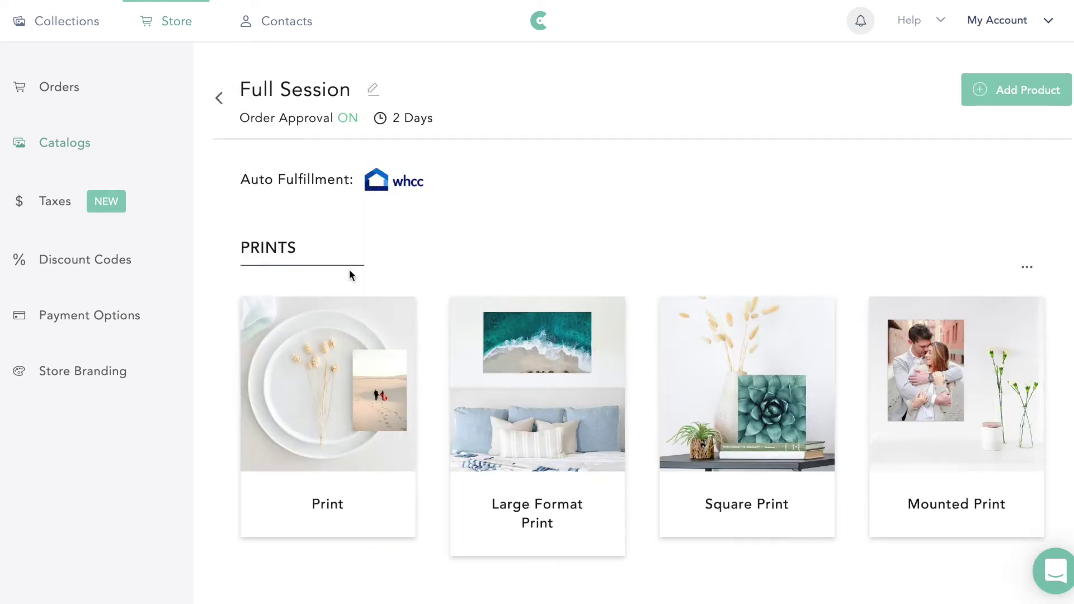
# Open the Canvas product from Wall Art and set the price of the 8 x 8 canvas to $200.
pyautogui.scroll(-9, 349, 270)
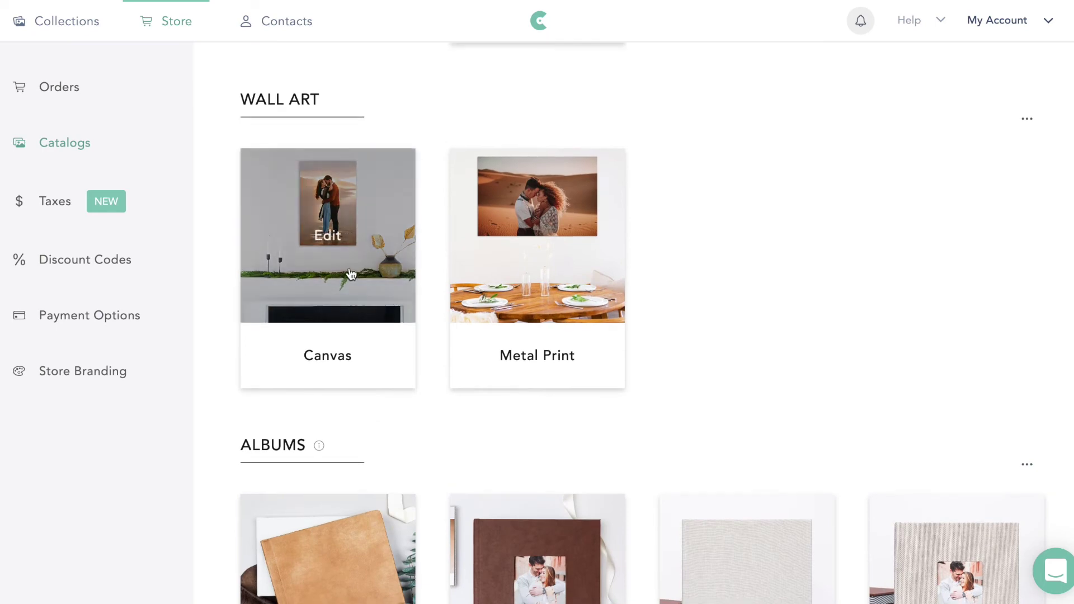
pyautogui.click(351, 274)
pyautogui.scroll(-6, 667, 324)
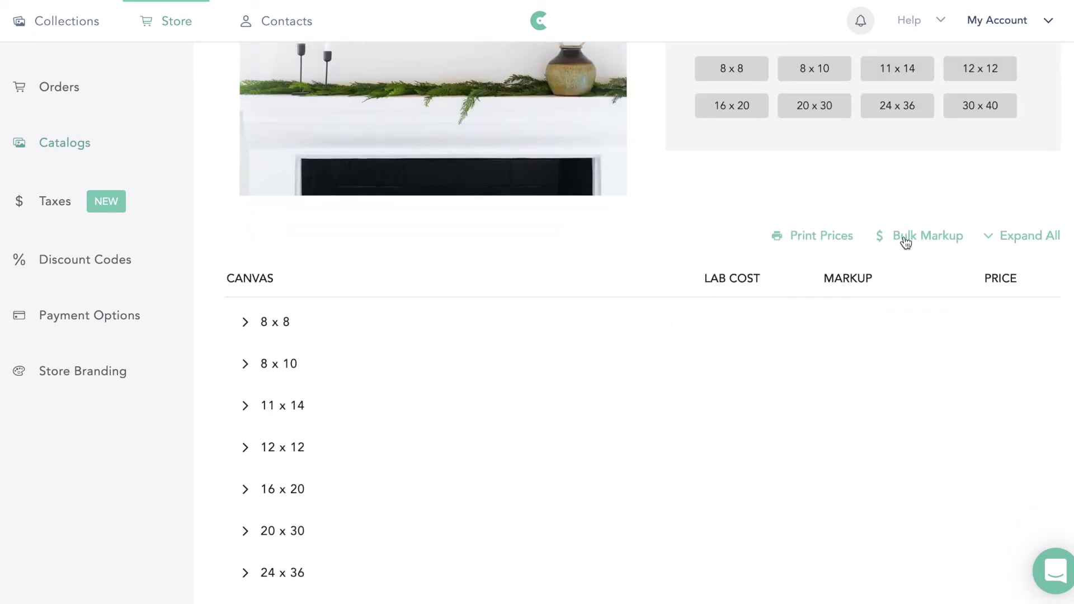
pyautogui.click(905, 242)
pyautogui.click(679, 152)
pyautogui.click(245, 366)
pyautogui.click(245, 322)
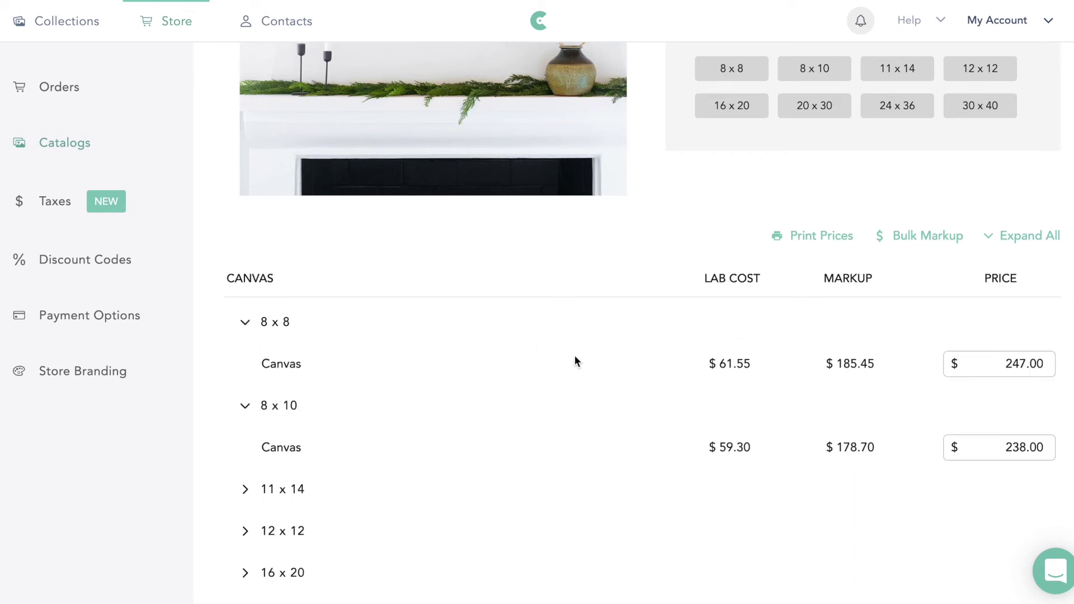
pyautogui.scroll(-2, 676, 390)
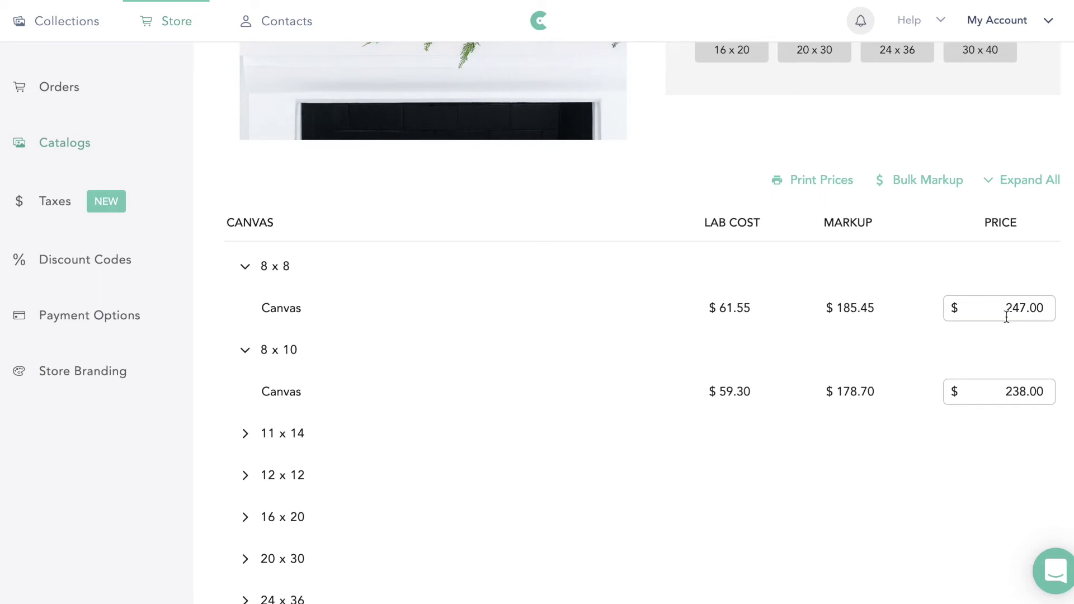
pyautogui.moveTo(1005, 308); pyautogui.dragTo(1026, 308)
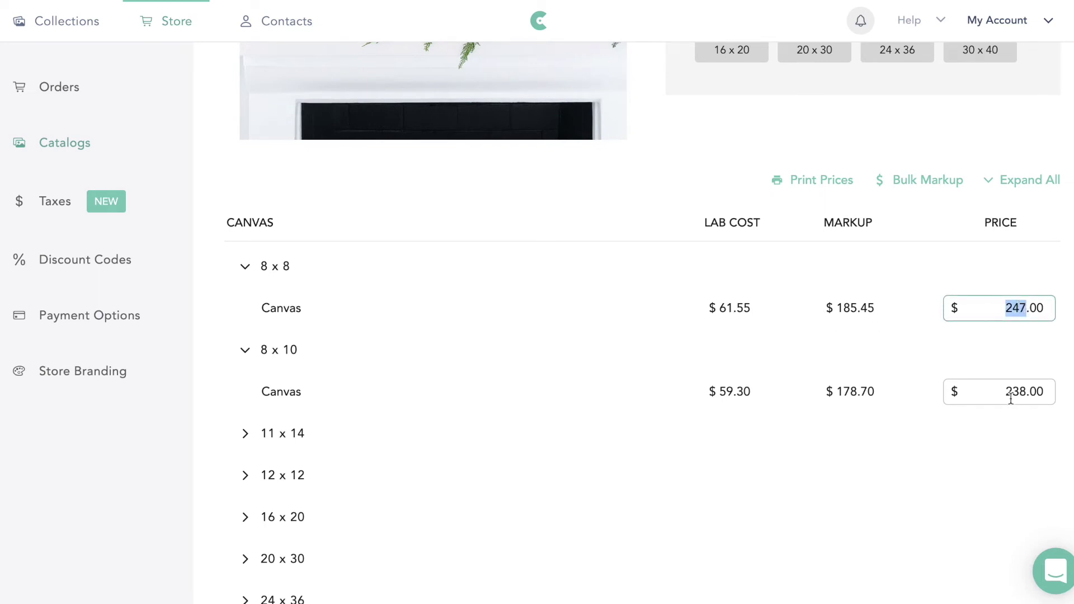
pyautogui.write('200')
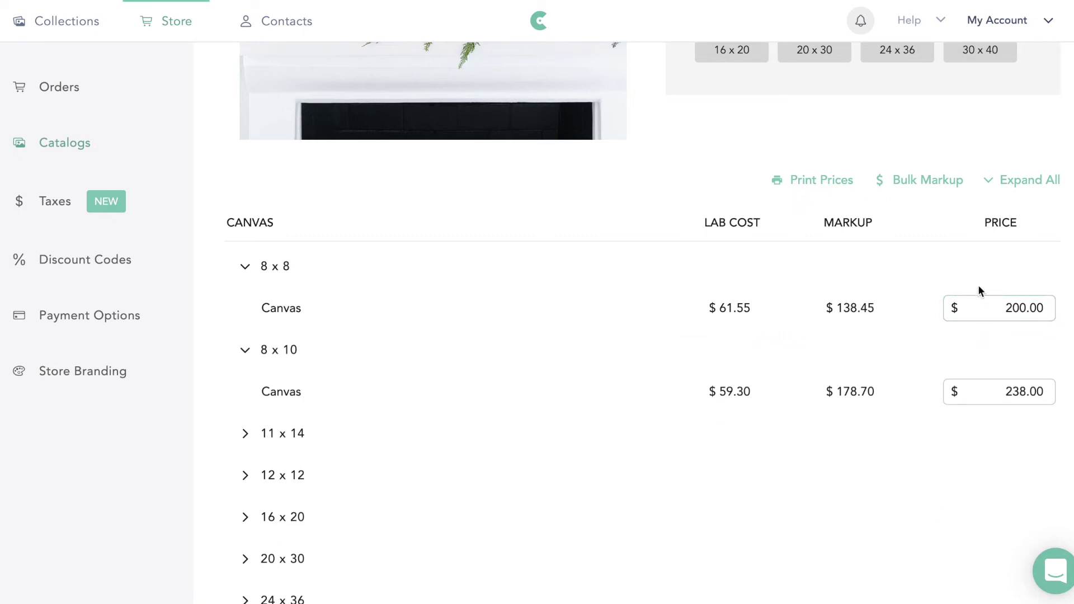
# Leave the Canvas product without saving and look over the products in the Full Session catalog.
pyautogui.scroll(7, 747, 343)
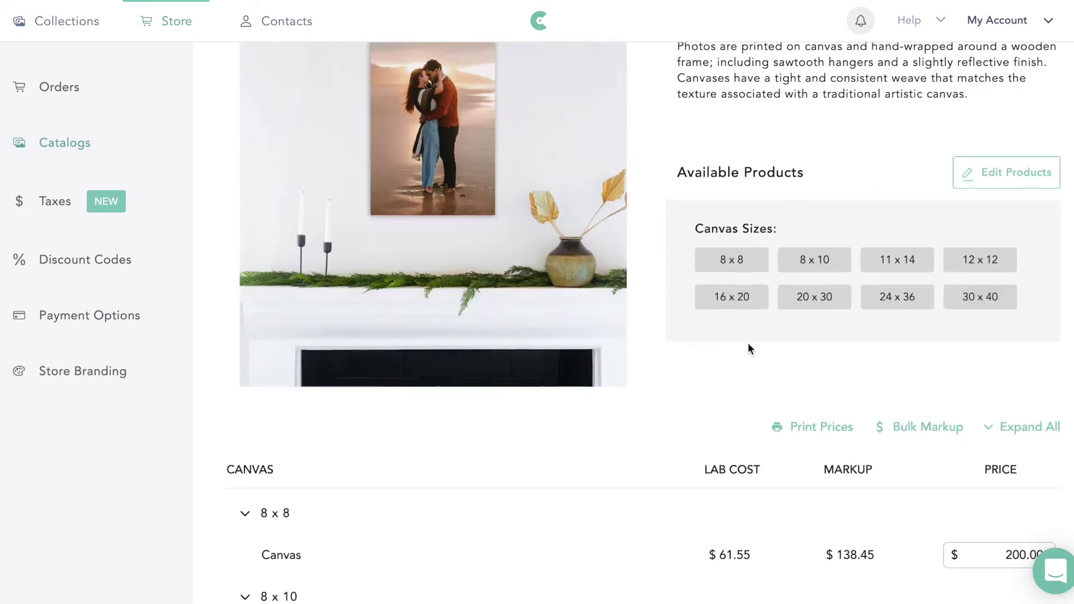
pyautogui.click(220, 90)
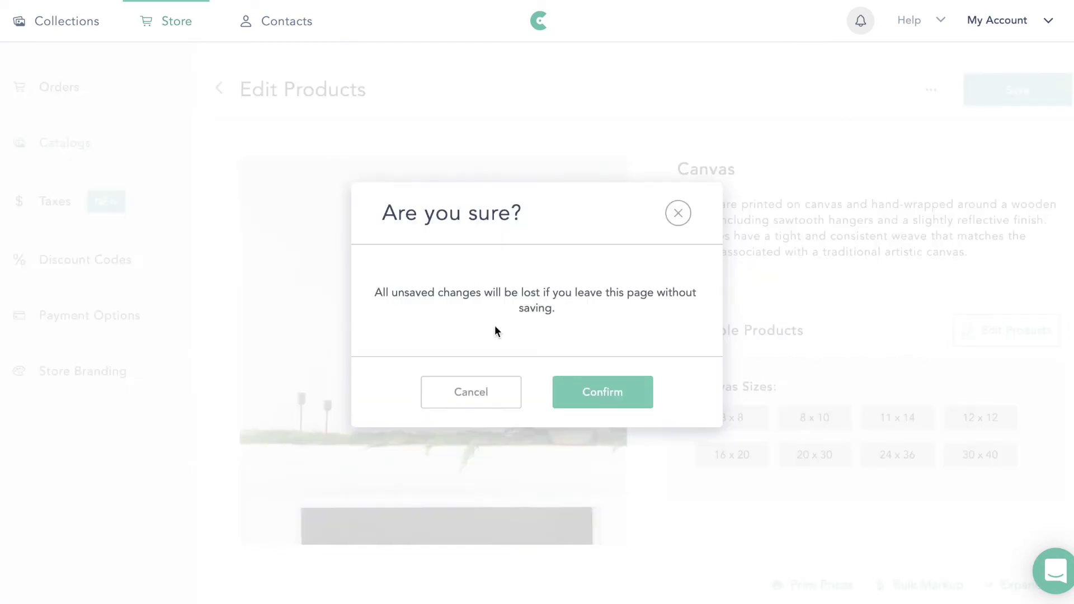
pyautogui.click(601, 392)
pyautogui.scroll(-1, 441, 211)
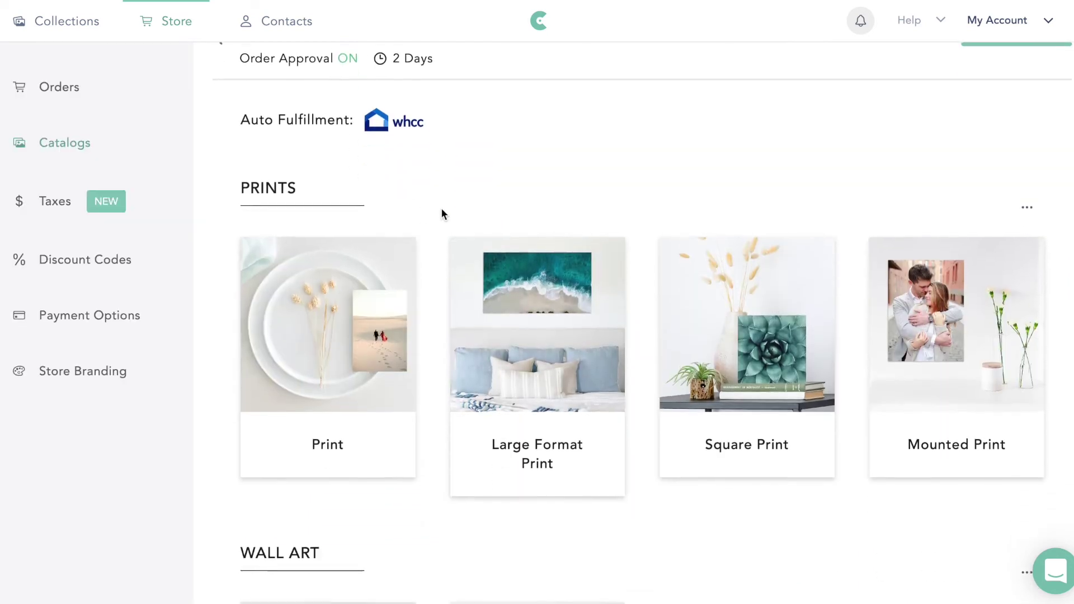
pyautogui.scroll(-18, 441, 214)
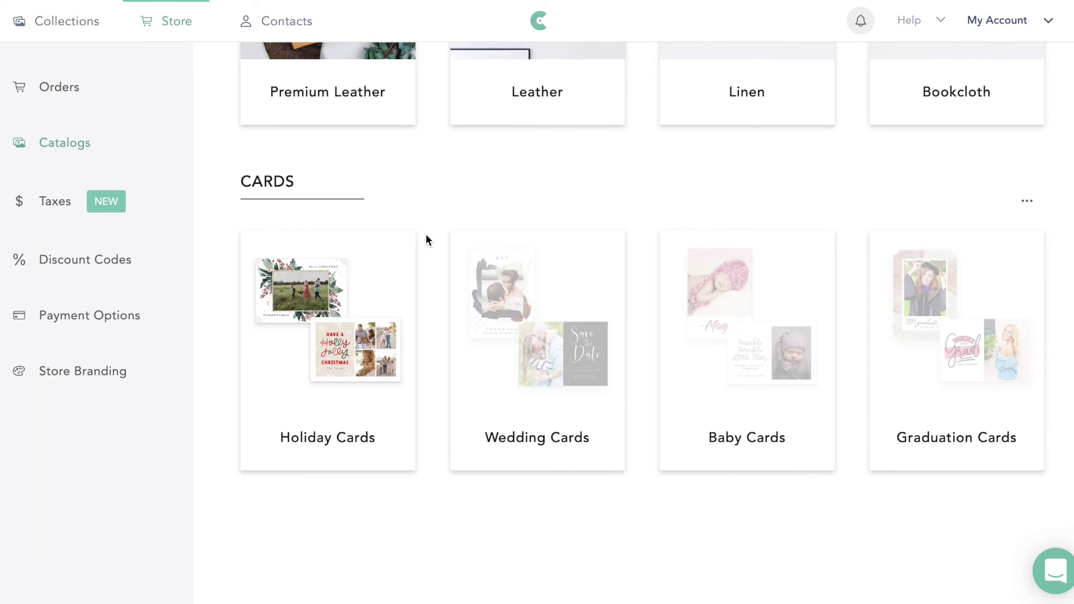
pyautogui.scroll(20, 511, 206)
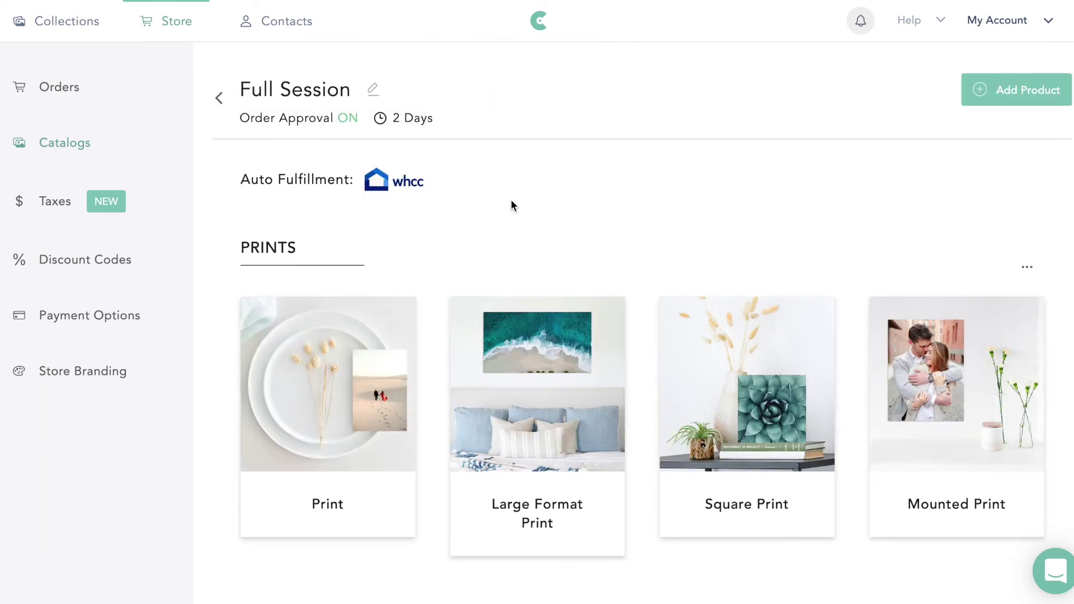
# Check the store's automated sales tax and business location settings, and open the list of discount codes.
pyautogui.click(64, 208)
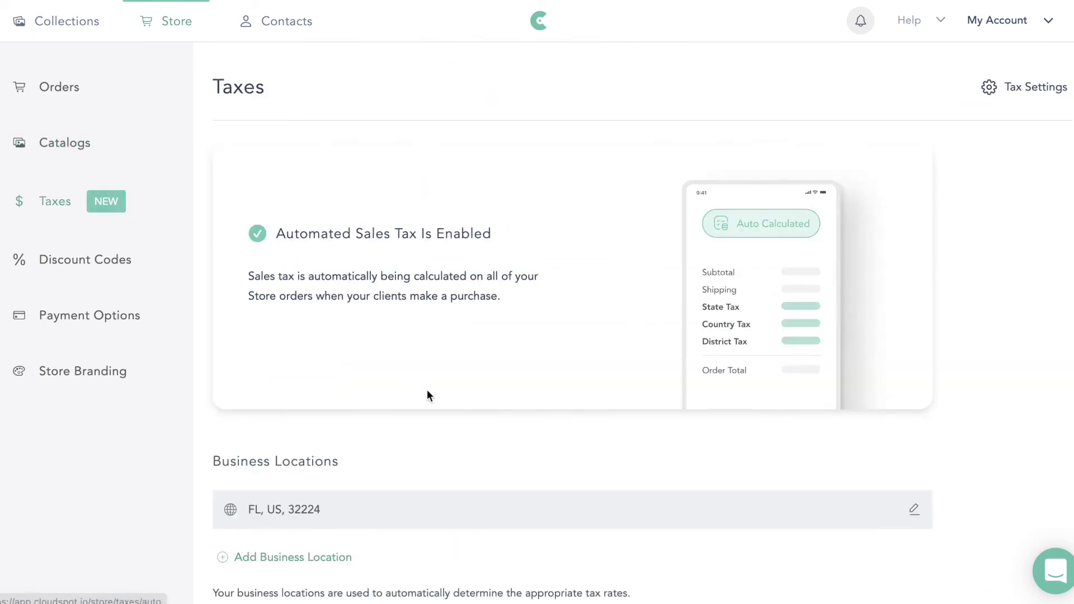
pyautogui.scroll(-1, 428, 395)
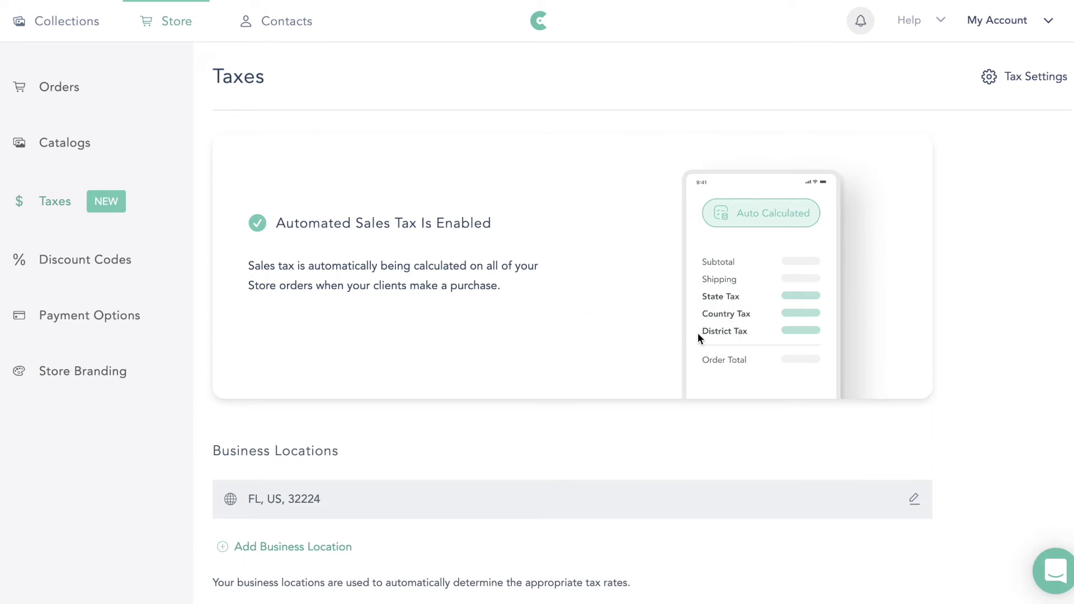
pyautogui.click(74, 262)
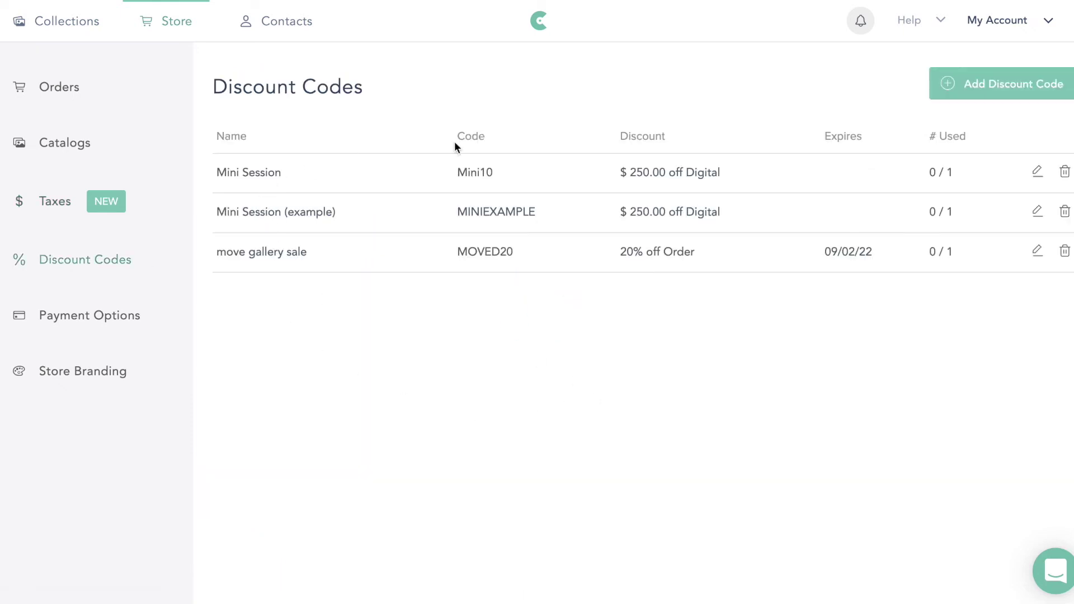
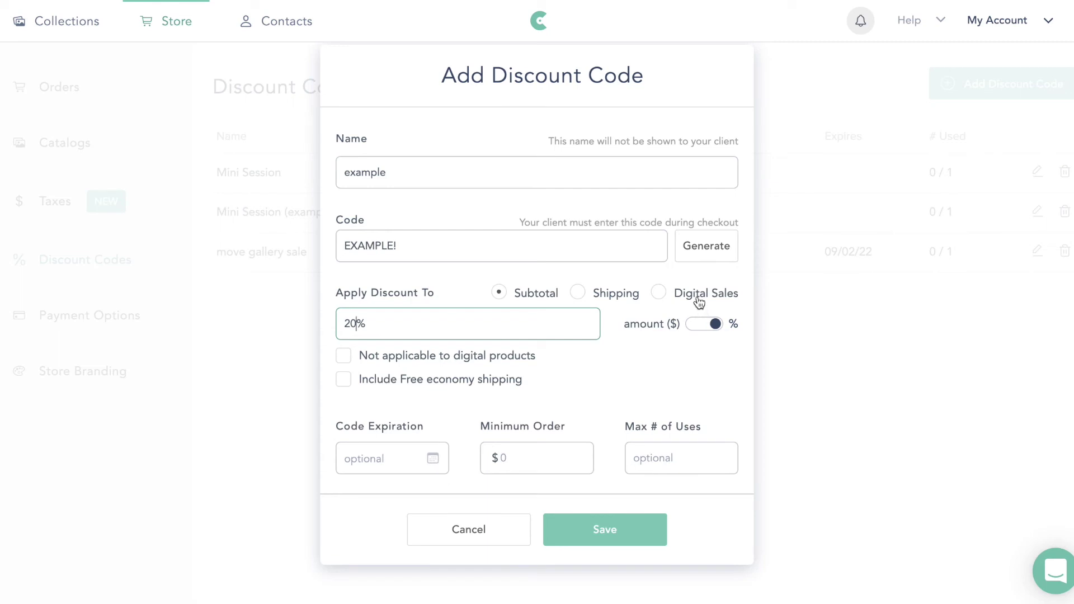
# Try applying the 20% discount to digital sales and to shipping, and set it back to the subtotal.
pyautogui.click(697, 297)
pyautogui.click(620, 309)
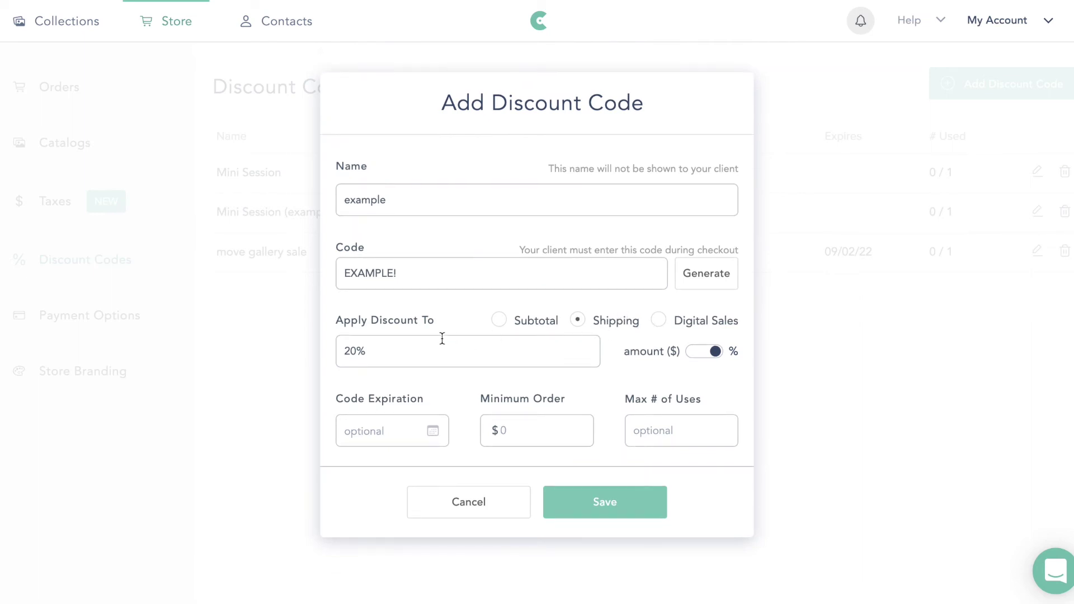
pyautogui.click(538, 321)
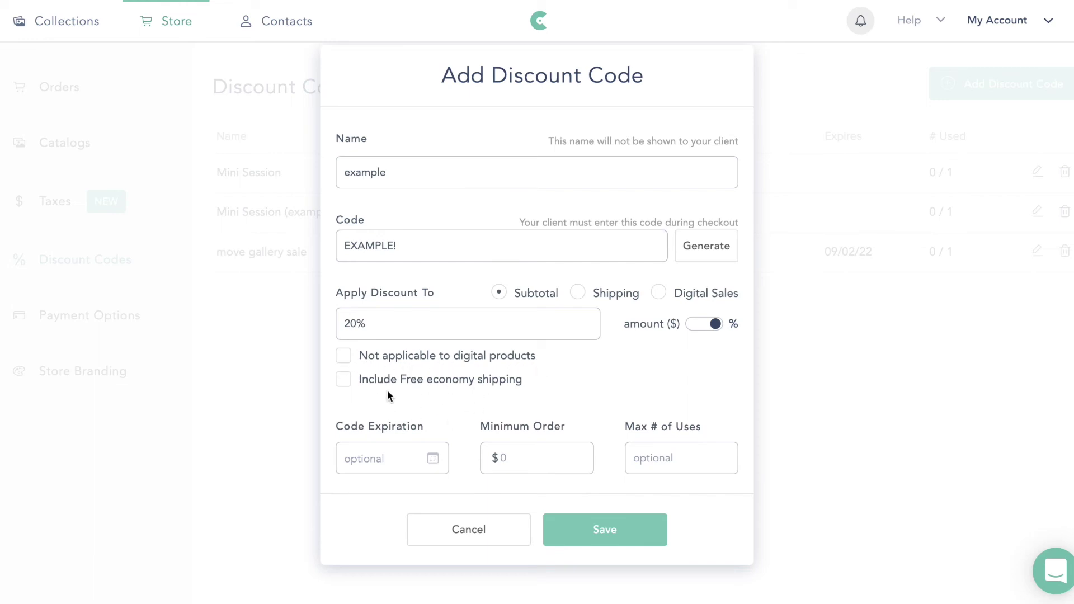
# Toggle the free economy shipping option on and off, and open and close the code expiration calendar without choosing a date.
pyautogui.click(346, 385)
pyautogui.click(347, 386)
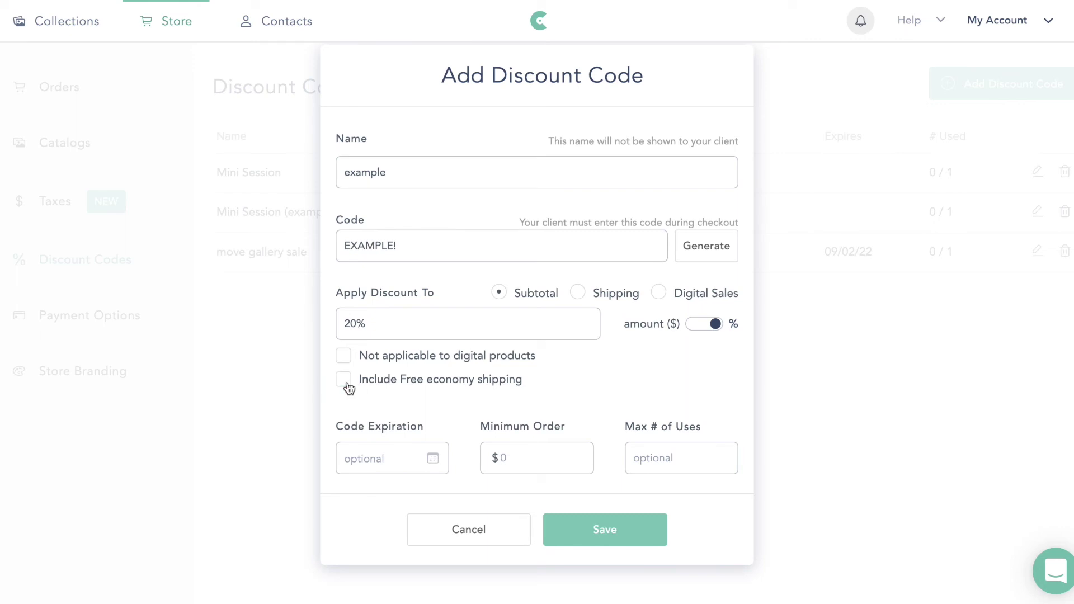
pyautogui.click(407, 468)
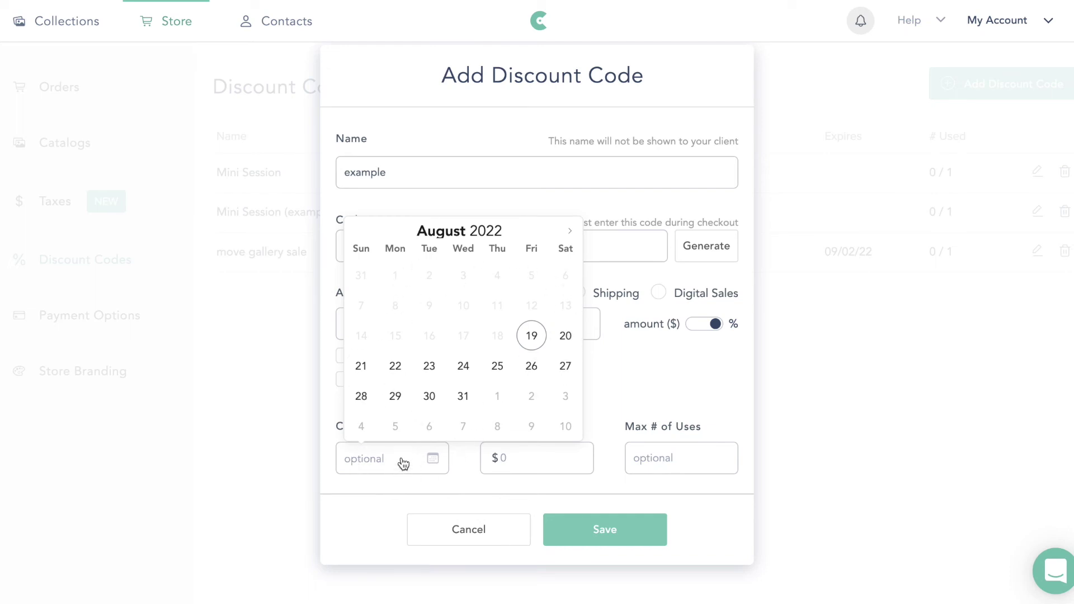
pyautogui.click(663, 387)
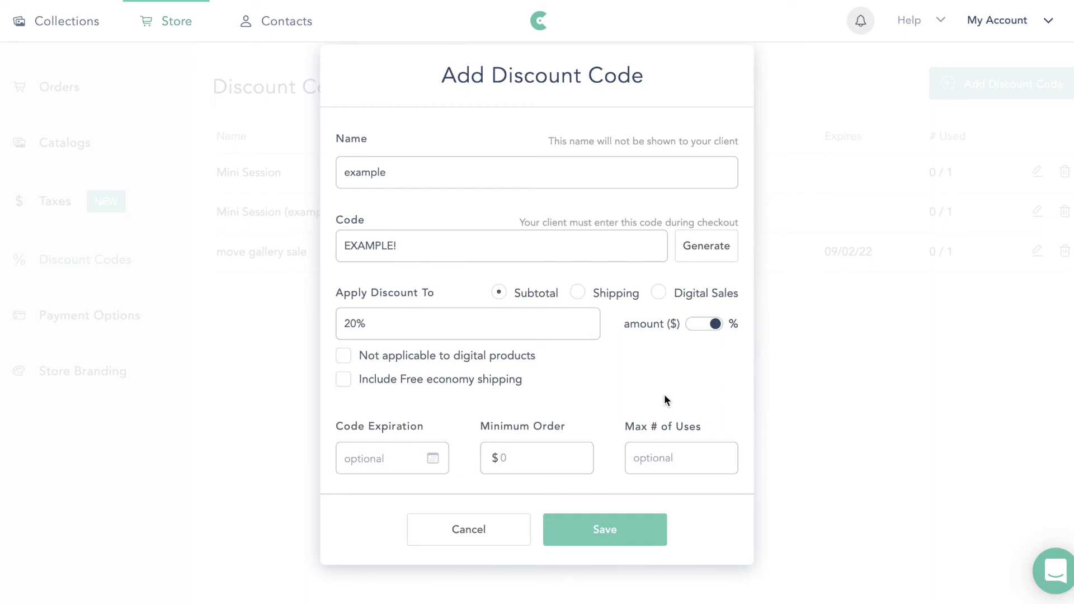
# Set the discount code's minimum order to $100.00 and include free economy shipping.
pyautogui.click(552, 457)
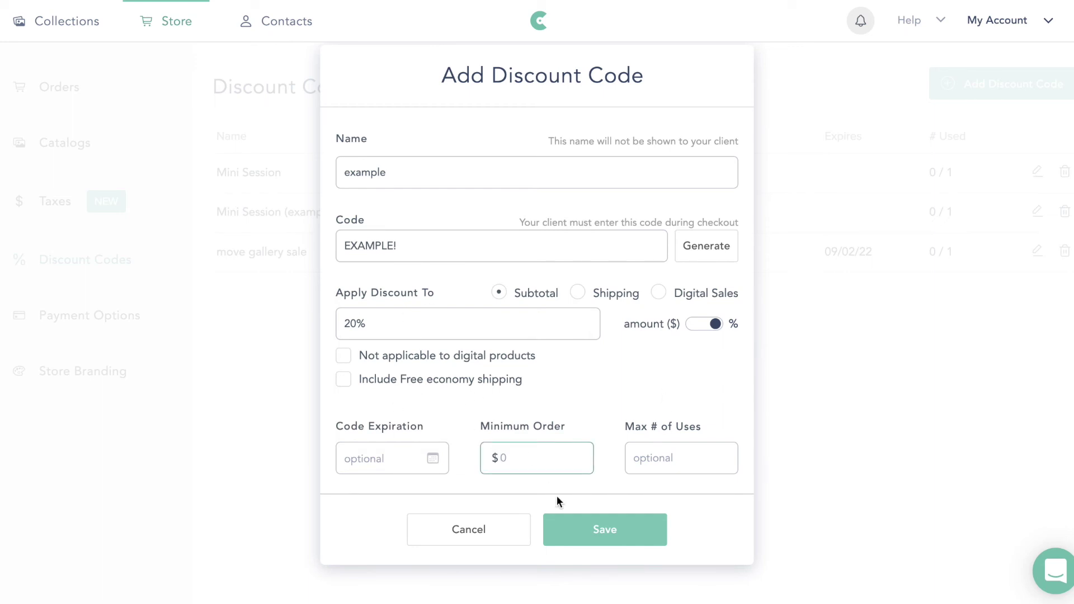
pyautogui.write('100.00')
pyautogui.click(647, 380)
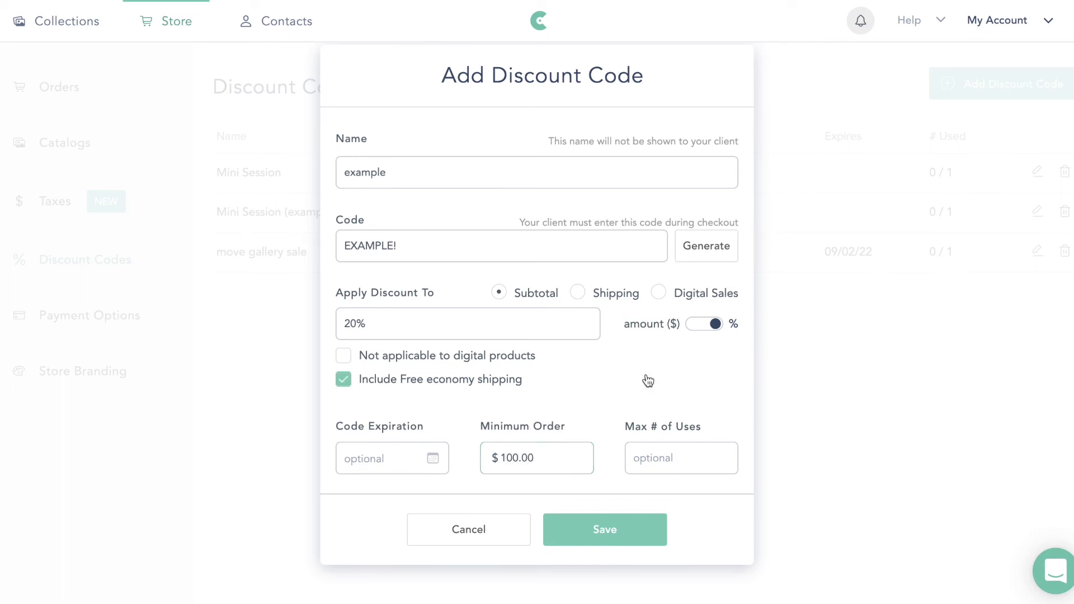
# Try limiting the discount code to a maximum of 1 use, and clear the limit again.
pyautogui.click(688, 460)
pyautogui.write('1')
pyautogui.click(654, 392)
pyautogui.click(688, 452)
pyautogui.press('BackSpace')
pyautogui.write('1')
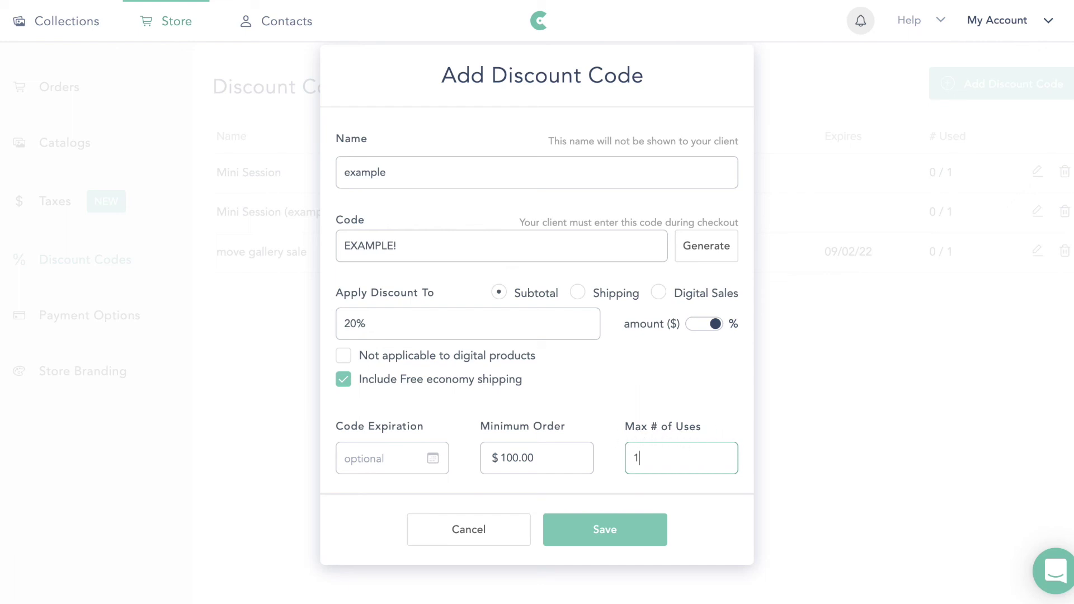
pyautogui.press('BackSpace')
# Save the example discount code and open the store's payment options.
pyautogui.click(626, 536)
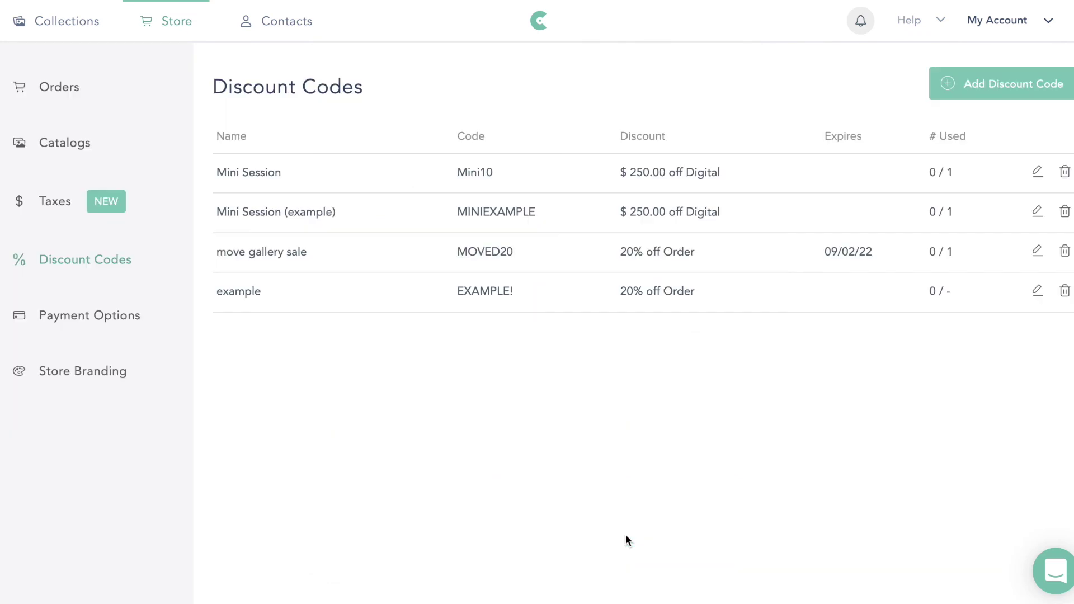
pyautogui.click(111, 314)
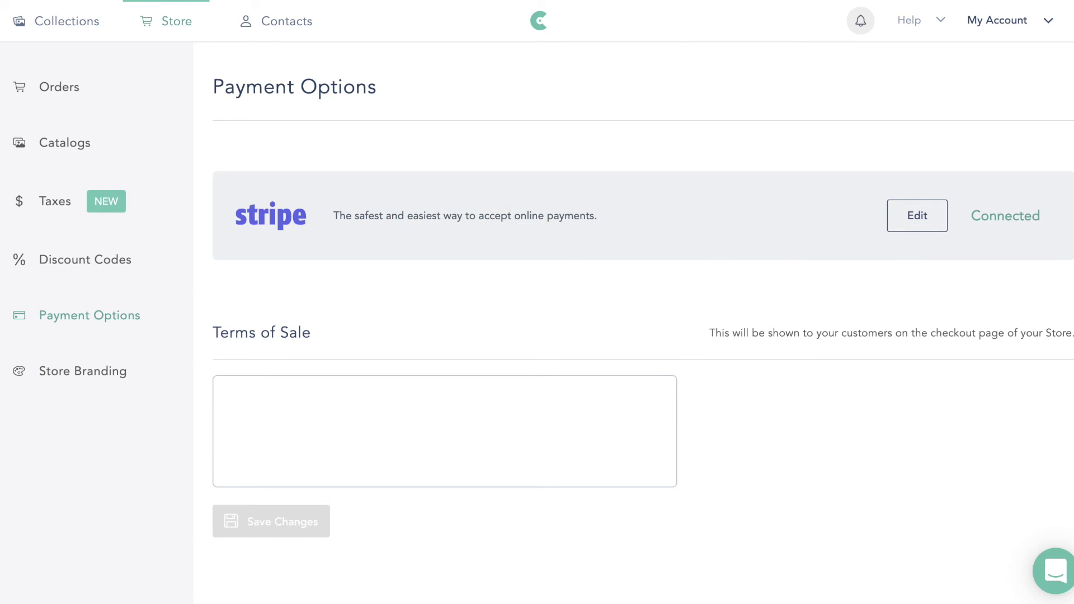
# Open the store branding settings and examine the shop header previews, desktop and mobile header images, and graphic overlay requirements.
pyautogui.click(116, 377)
pyautogui.scroll(-2, 662, 212)
pyautogui.scroll(1, 662, 214)
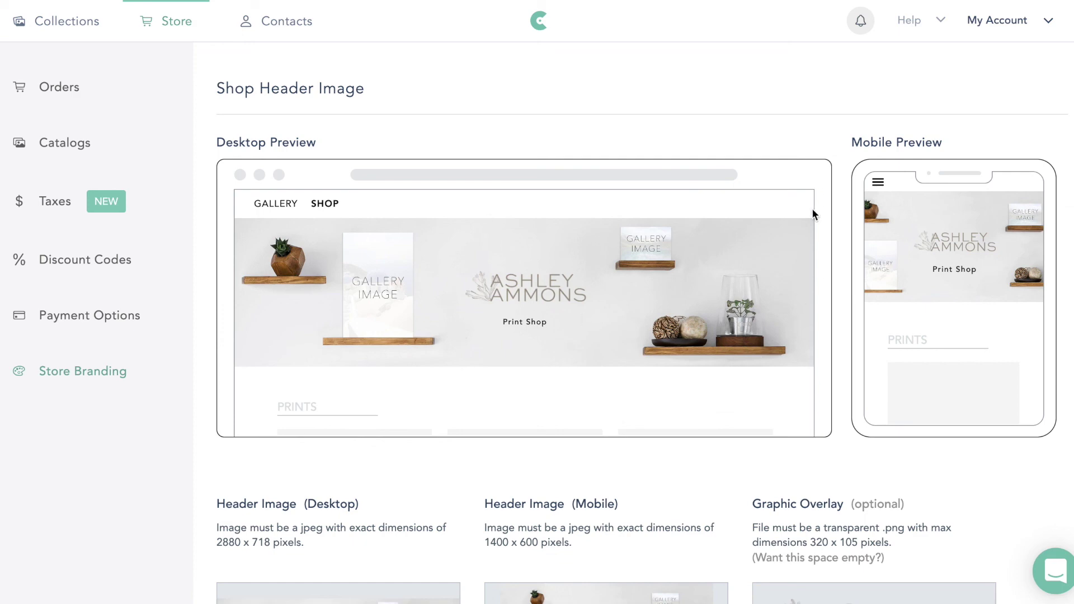
pyautogui.scroll(-2, 774, 335)
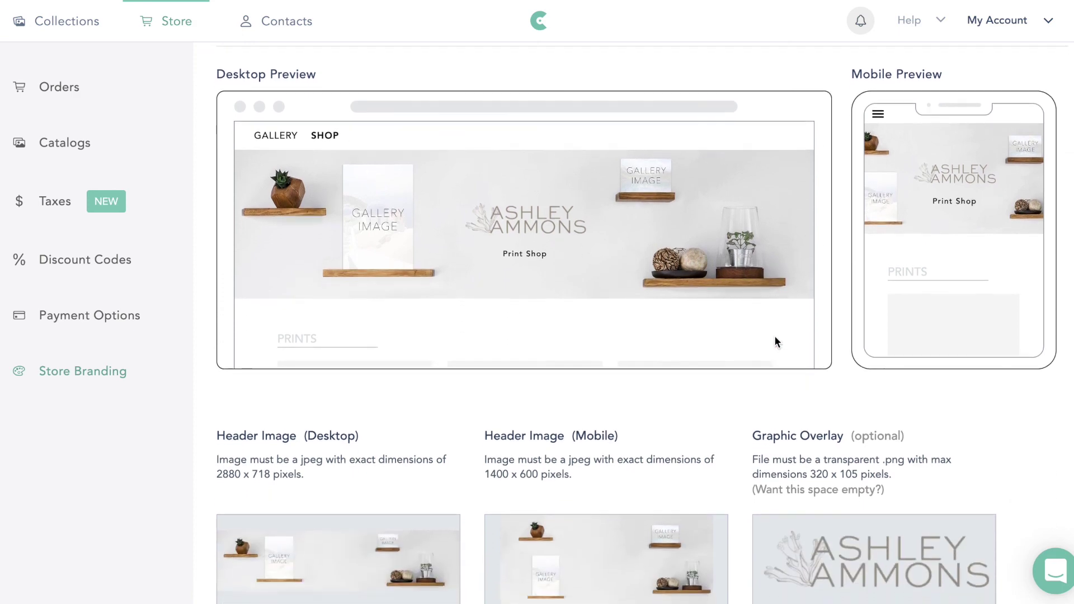
pyautogui.scroll(-1, 774, 341)
pyautogui.scroll(4, 775, 341)
pyautogui.scroll(-6, 775, 341)
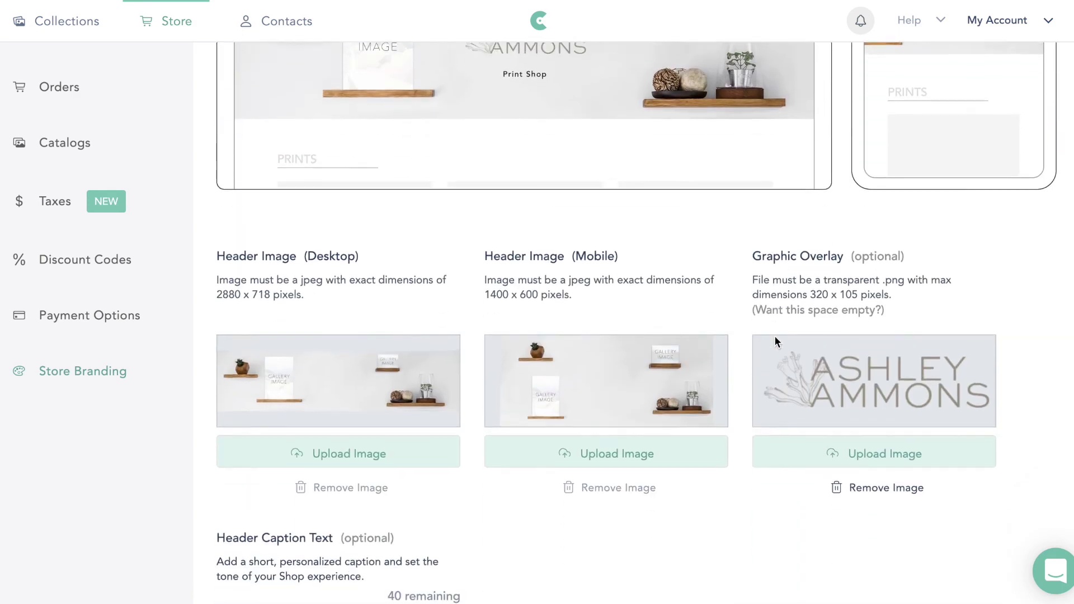
pyautogui.scroll(-1, 775, 341)
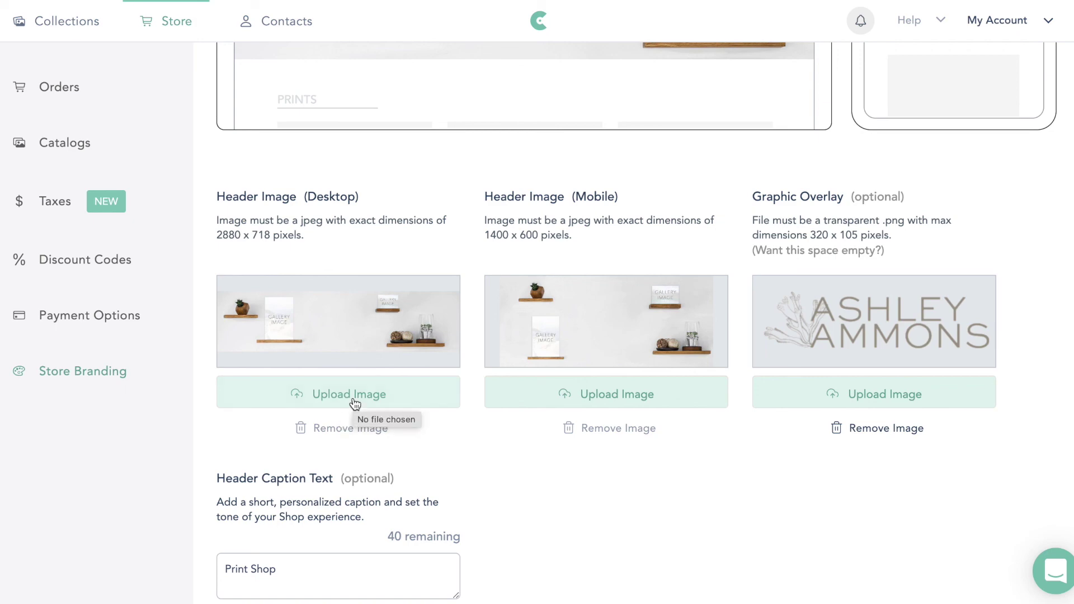
pyautogui.scroll(7, 391, 211)
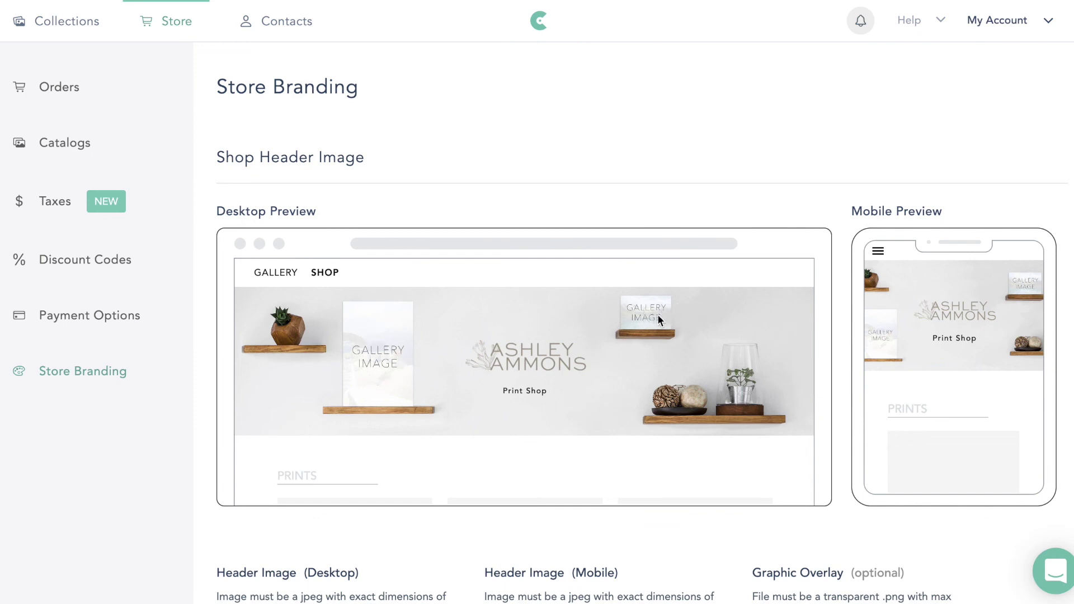
pyautogui.scroll(-8, 696, 398)
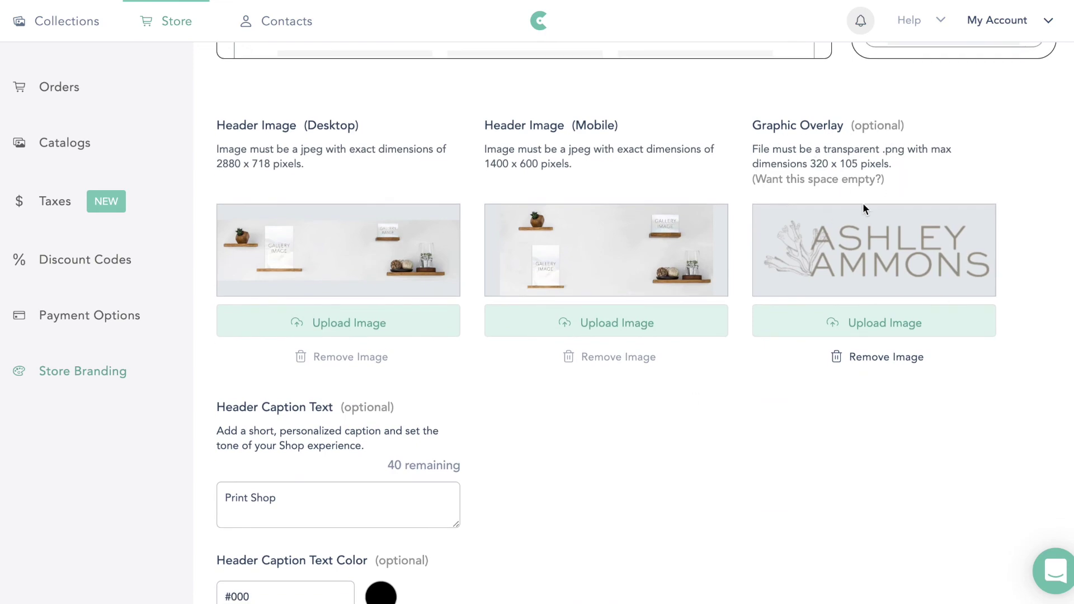
pyautogui.scroll(8, 894, 254)
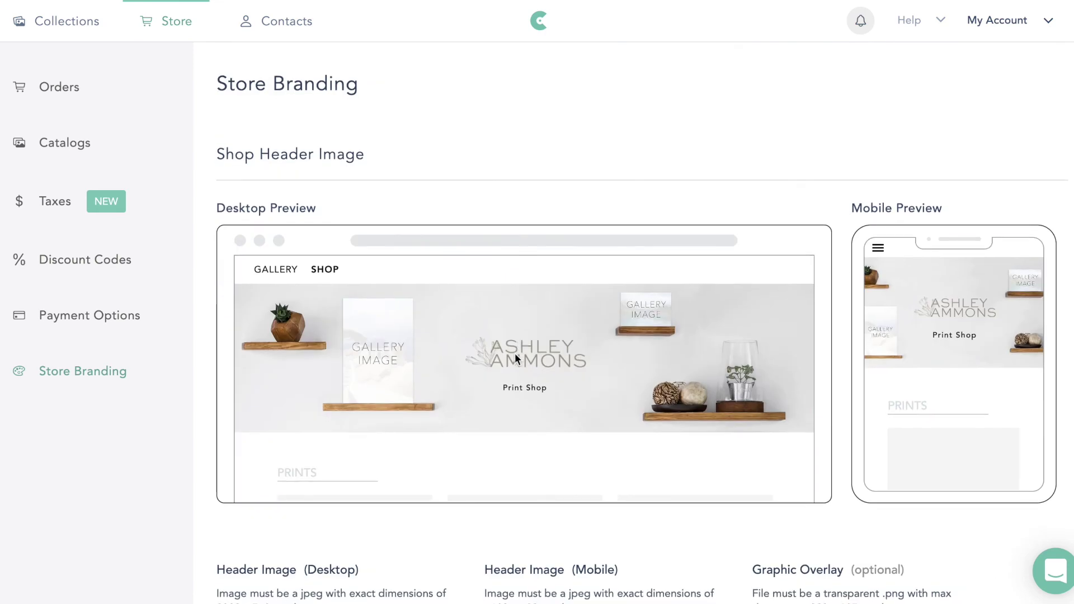
# Examine the header caption text against the shop preview, and open and close the caption's text color palette without choosing a color.
pyautogui.scroll(-9, 531, 364)
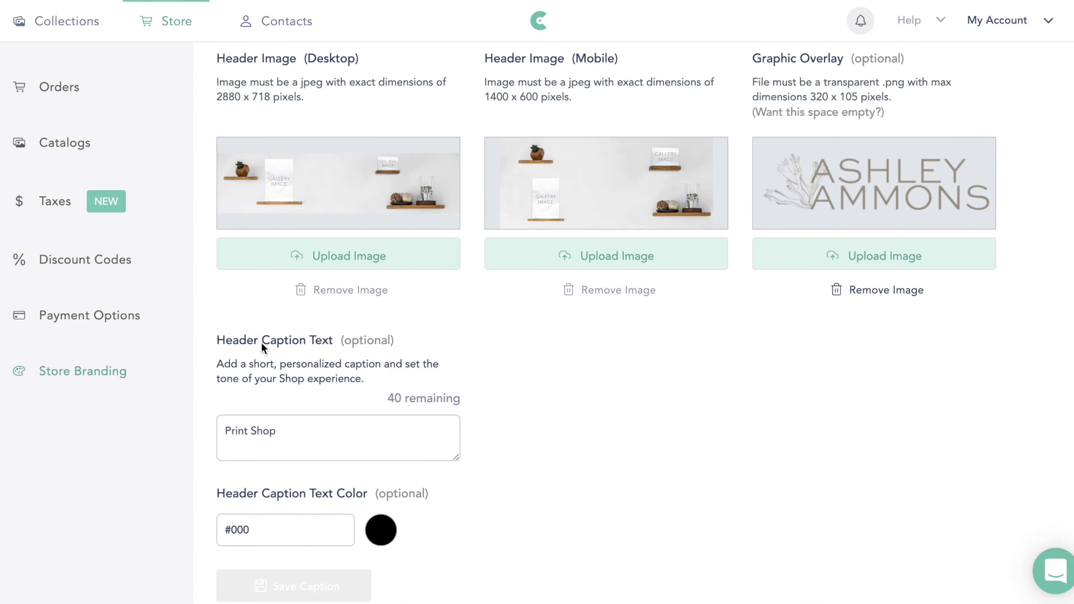
pyautogui.scroll(7, 329, 422)
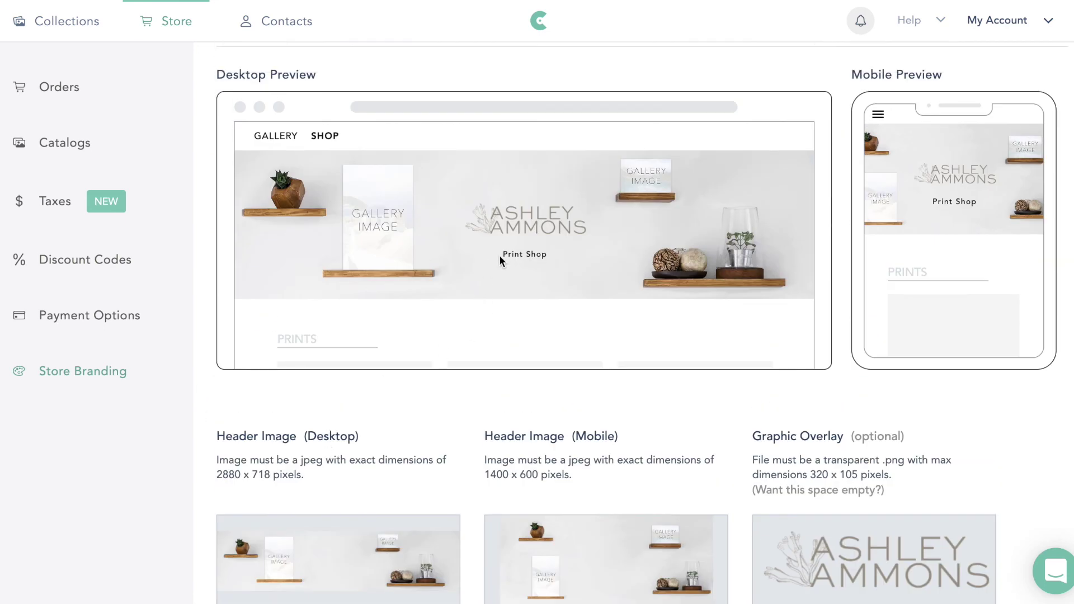
pyautogui.scroll(-7, 549, 264)
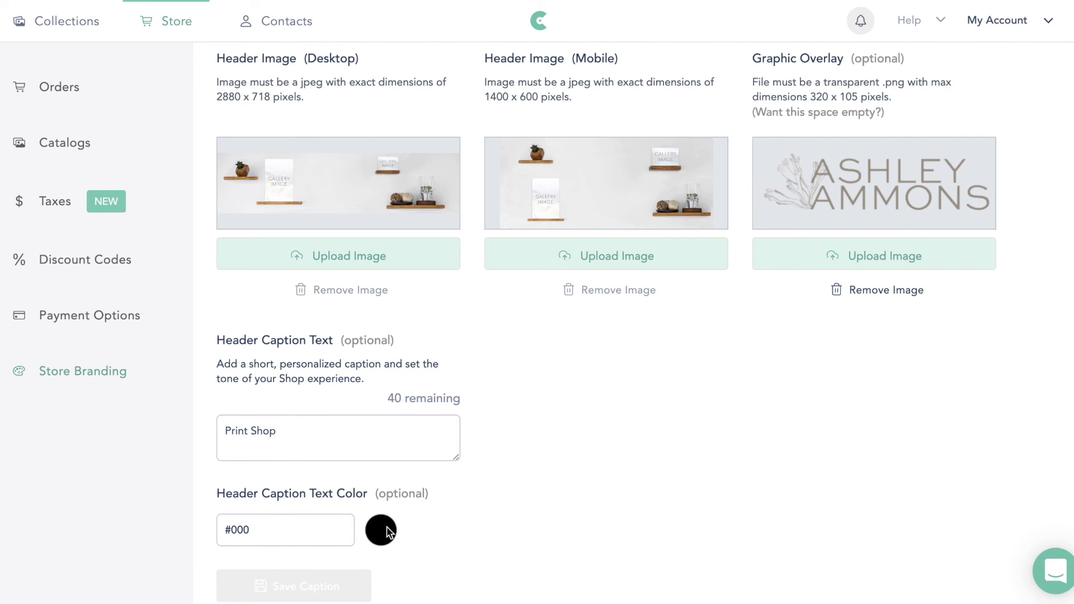
pyautogui.click(289, 529)
pyautogui.scroll(-2, 395, 533)
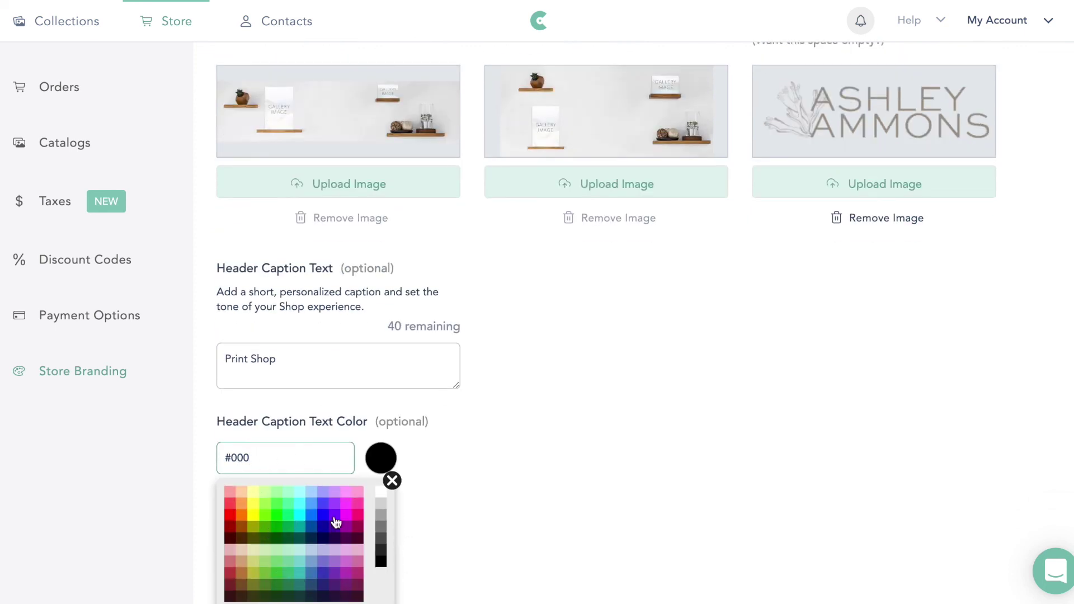
pyautogui.click(578, 445)
pyautogui.scroll(2, 578, 444)
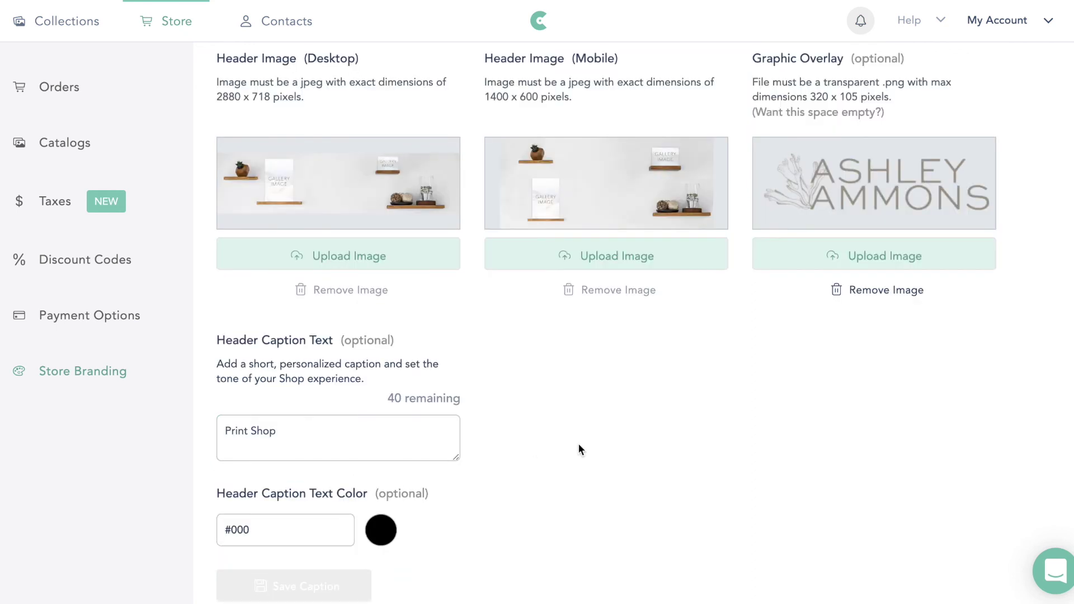
pyautogui.scroll(9, 579, 448)
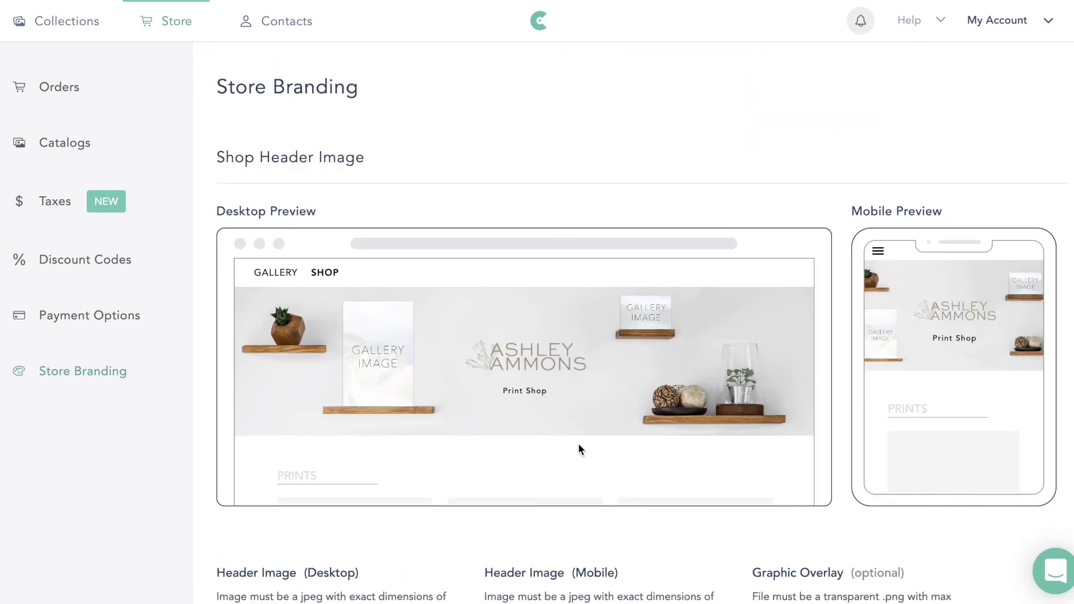